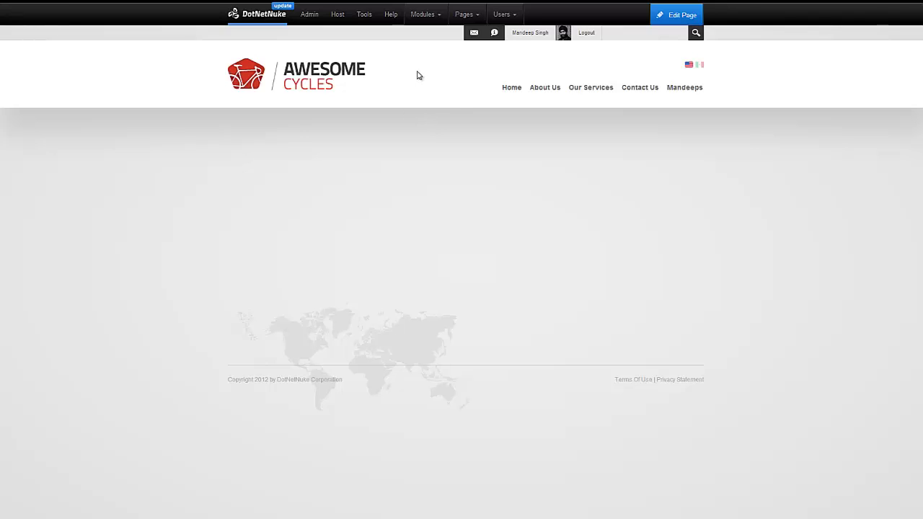
# Add a Live Accordion module from All Categories to the page's contentPane
pyautogui.moveTo(427, 21)
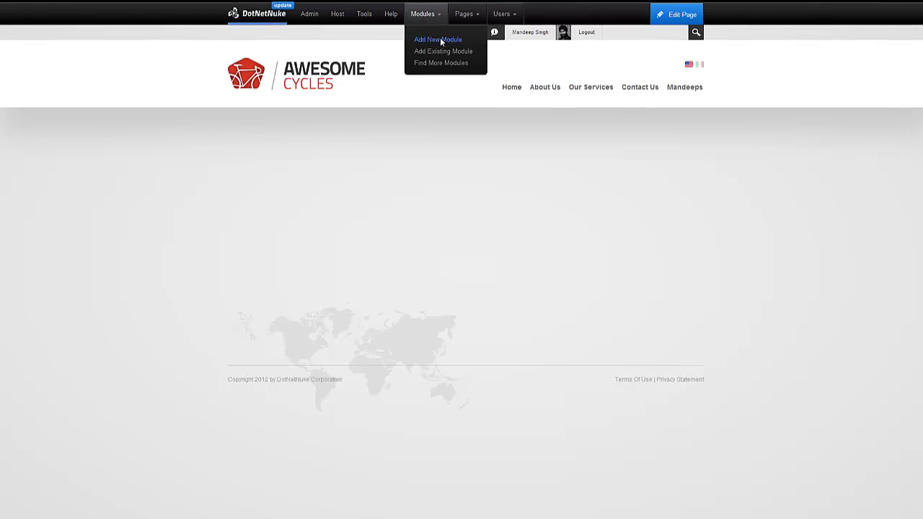
pyautogui.click(440, 40)
pyautogui.click(316, 41)
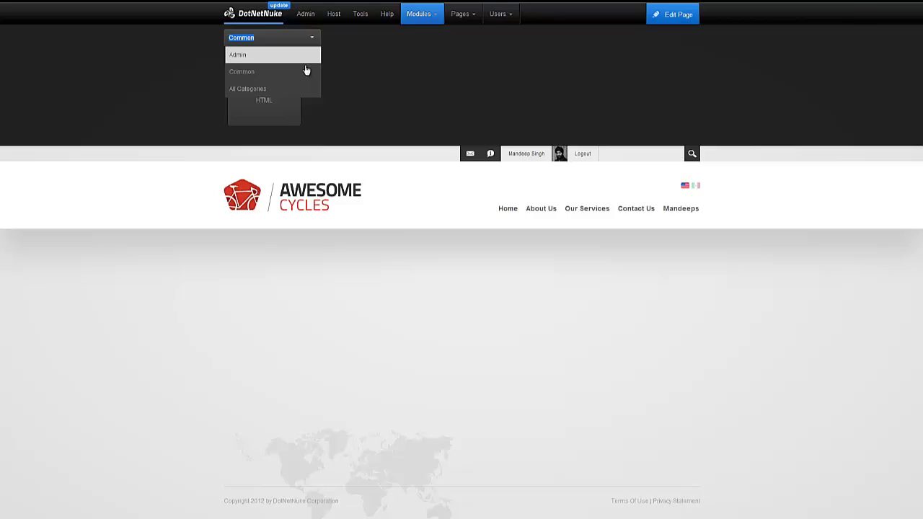
pyautogui.click(298, 91)
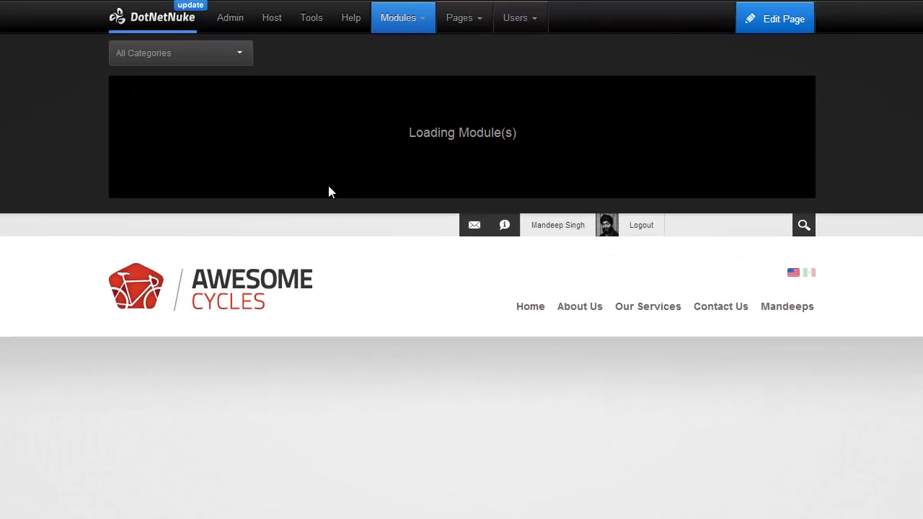
pyautogui.moveTo(255, 203); pyautogui.dragTo(385, 204)
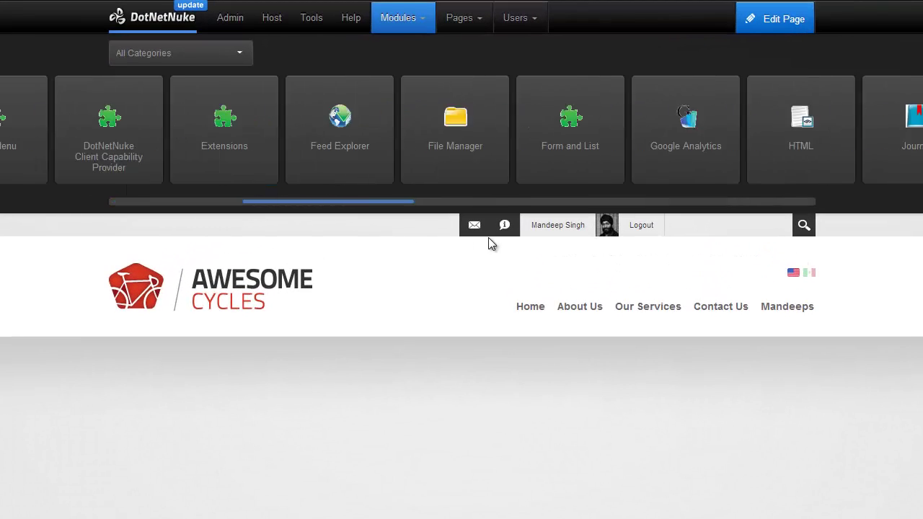
pyautogui.moveTo(232, 94)
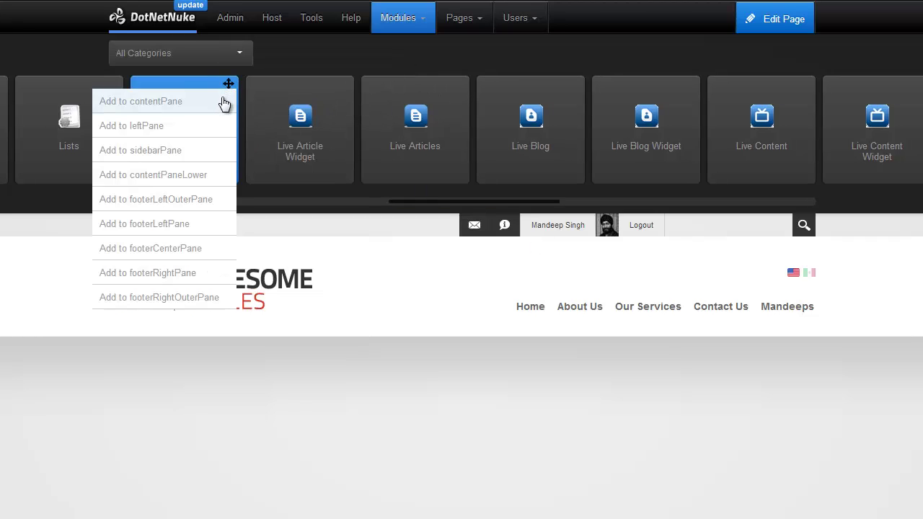
pyautogui.click(224, 104)
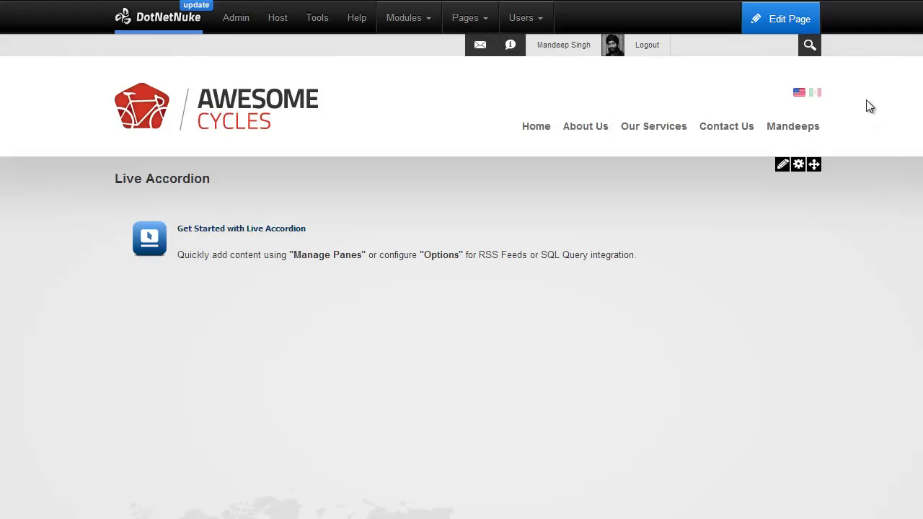
# Create four accordion panes in Manage Panes: Home, About Us, Our Services and Contact Us
pyautogui.moveTo(782, 165)
pyautogui.click(773, 185)
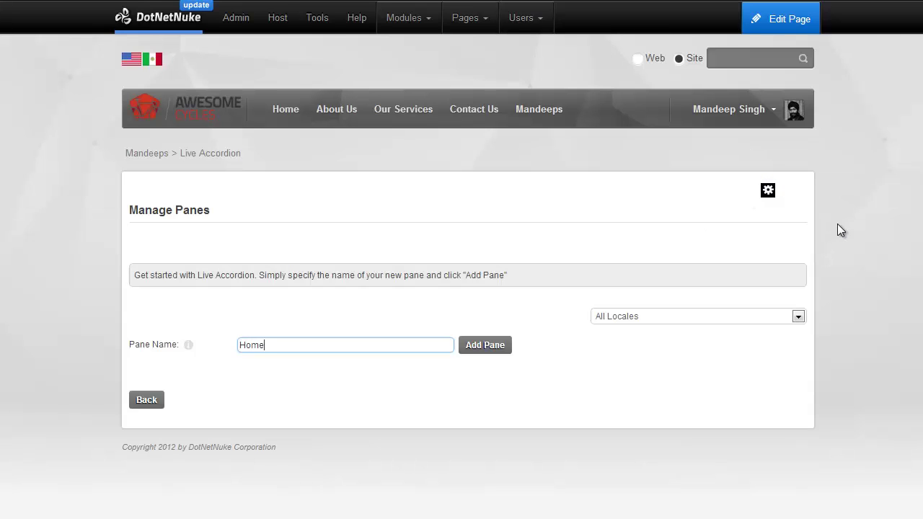
pyautogui.press('Return')
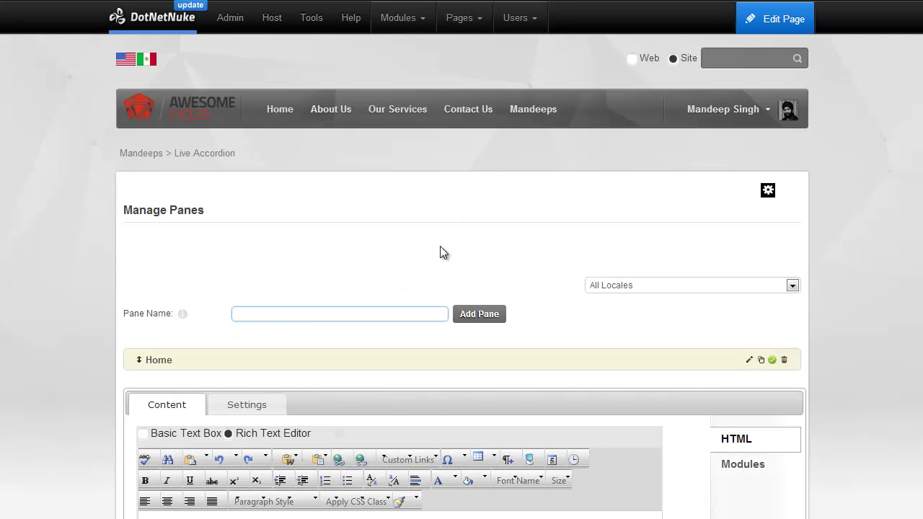
pyautogui.write('About Us')
pyautogui.press('Return')
pyautogui.write('Our Services')
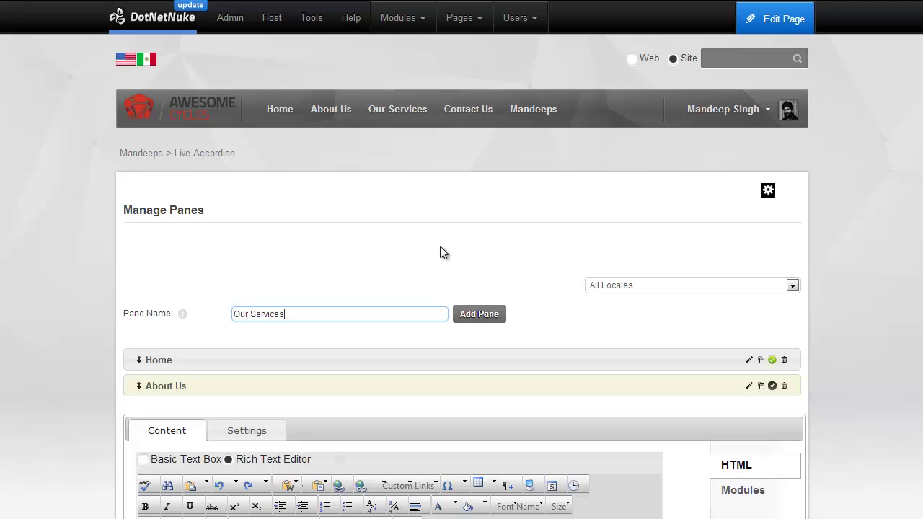
pyautogui.press('Return')
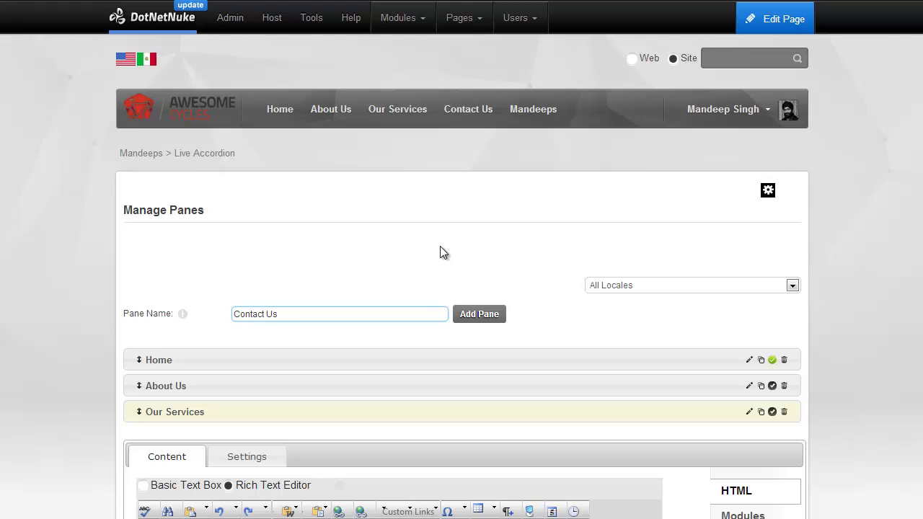
pyautogui.press('Return')
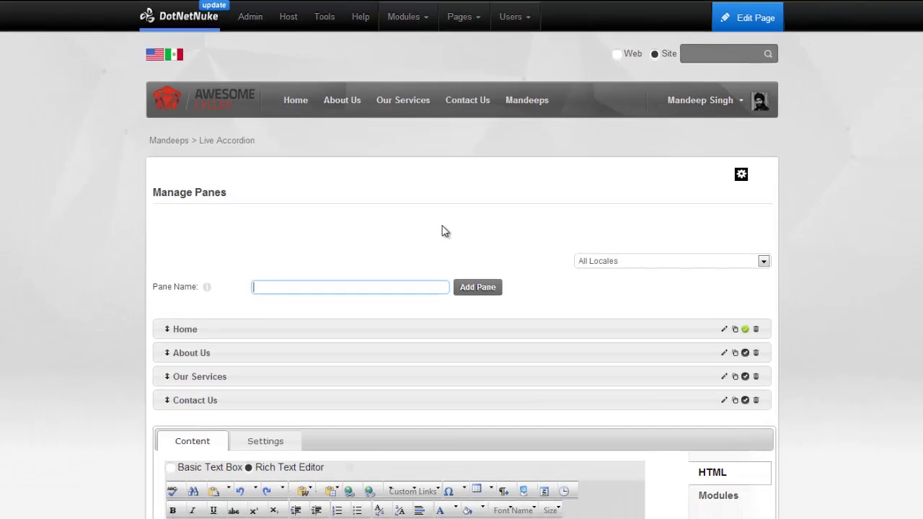
pyautogui.scroll(-2, 497, 172)
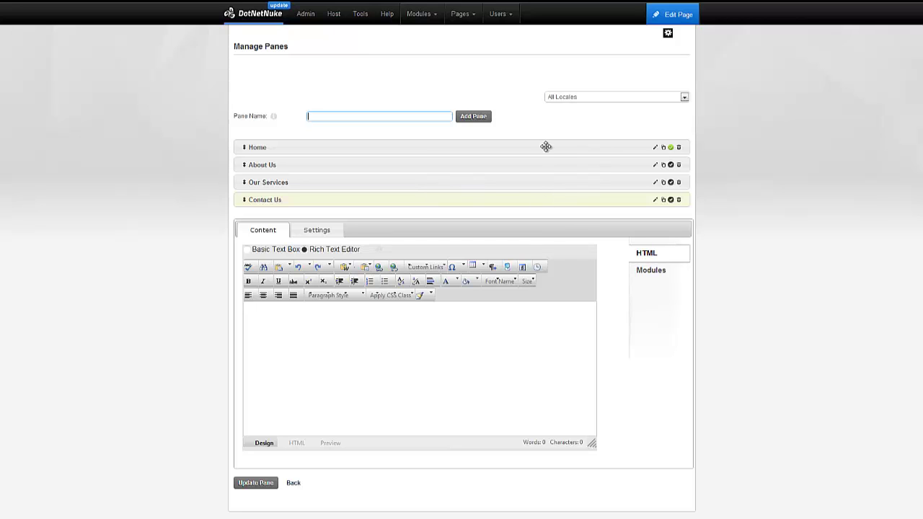
# Paste lorem ipsum placeholder text into the Home pane and save it
pyautogui.click(657, 149)
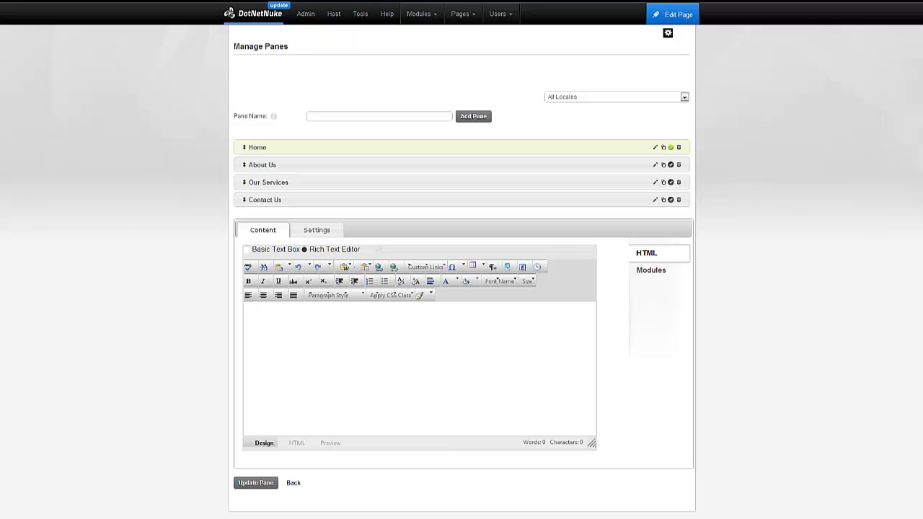
pyautogui.hotkey('ctrl', 'v')
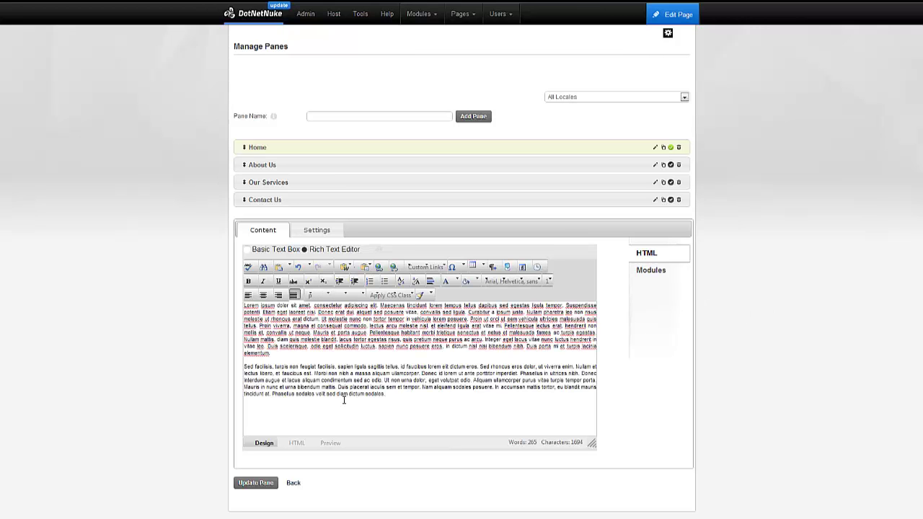
pyautogui.click(274, 400)
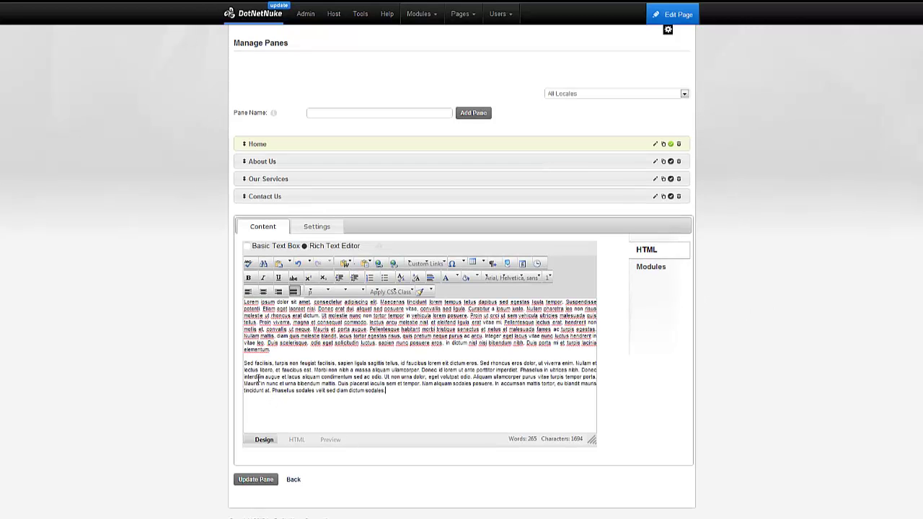
pyautogui.click(256, 479)
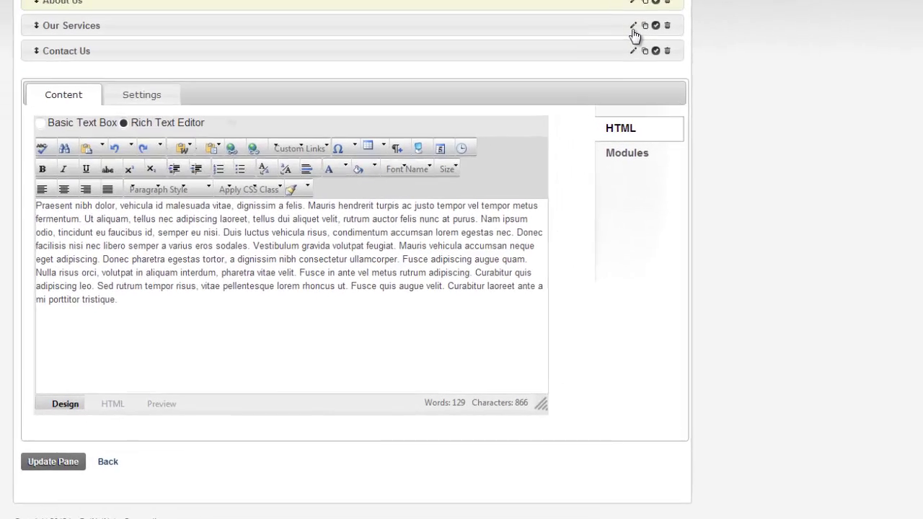
# Paste lorem ipsum into the Our Services pane, then return to the page
pyautogui.click(634, 25)
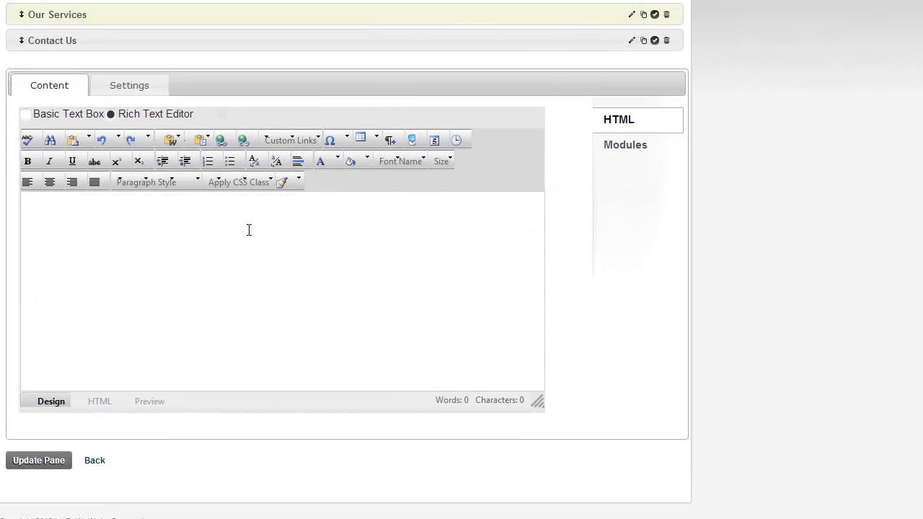
pyautogui.click(213, 269)
pyautogui.hotkey('ctrl', 'v')
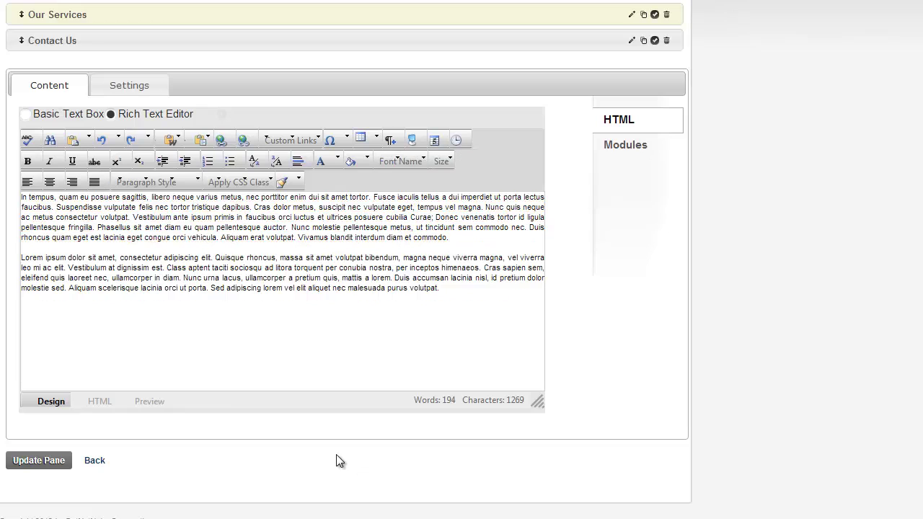
pyautogui.click(99, 465)
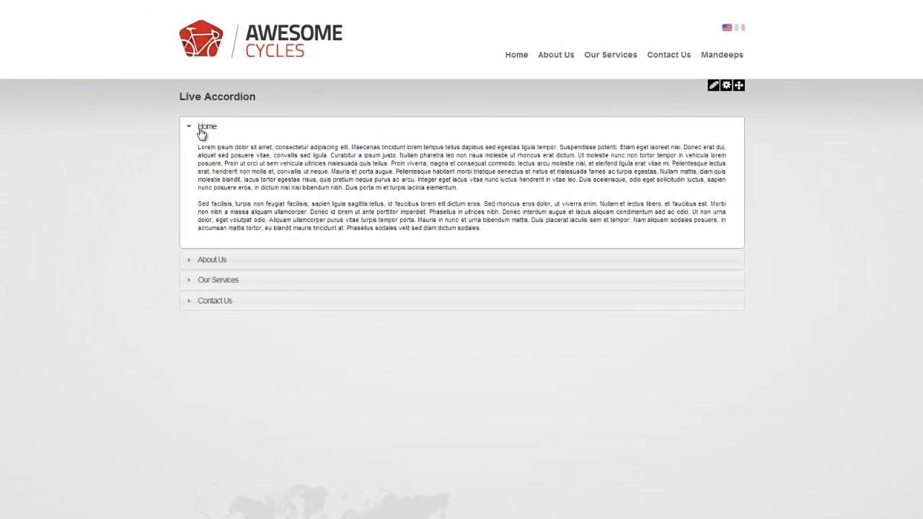
pyautogui.moveTo(198, 147); pyautogui.dragTo(267, 228)
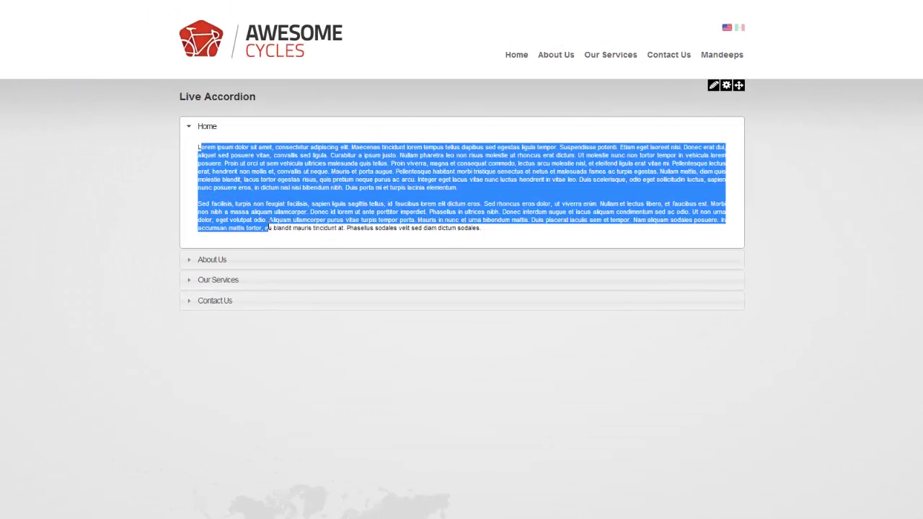
pyautogui.click(231, 261)
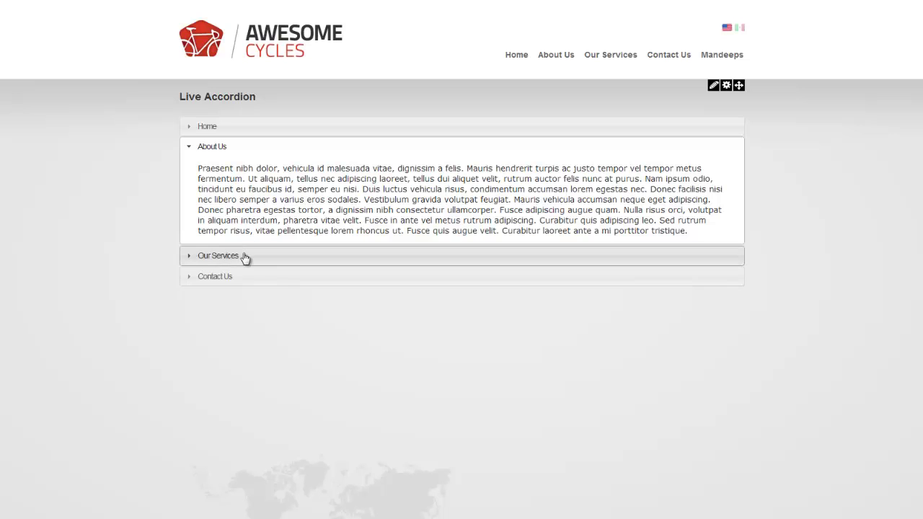
pyautogui.click(244, 257)
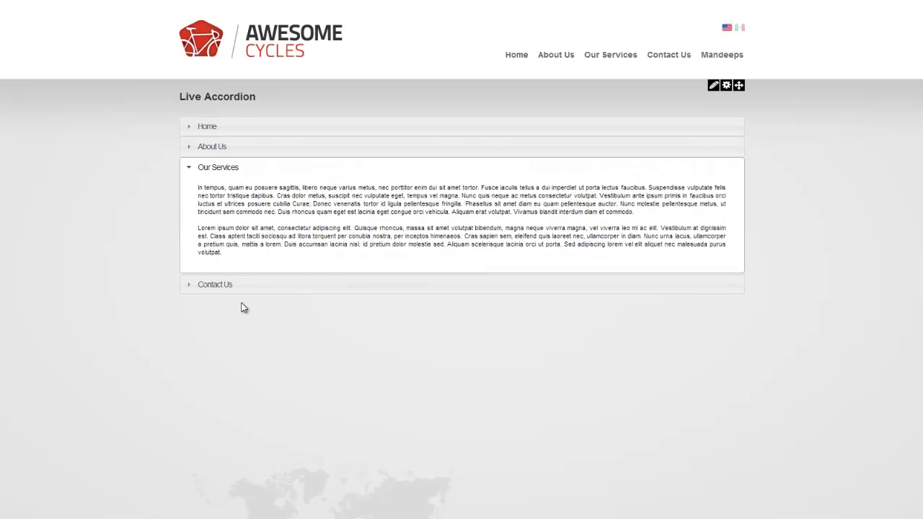
pyautogui.click(249, 290)
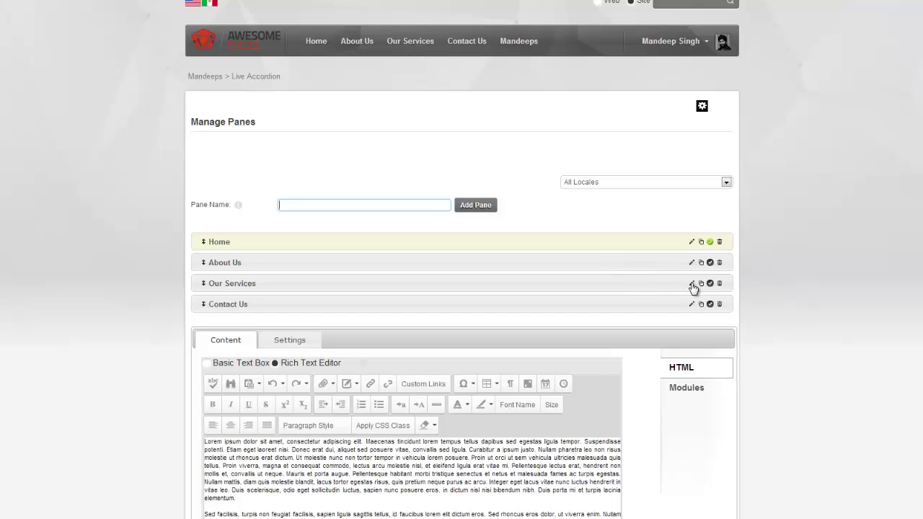
# Copy and then delete a duplicate Home pane, and make About Us the default open pane
pyautogui.scroll(-2, 767, 270)
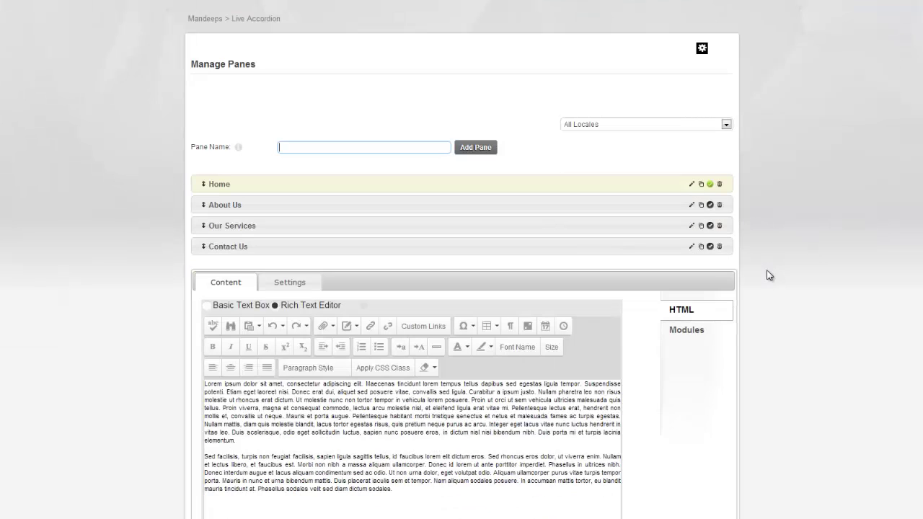
pyautogui.click(701, 184)
pyautogui.click(479, 269)
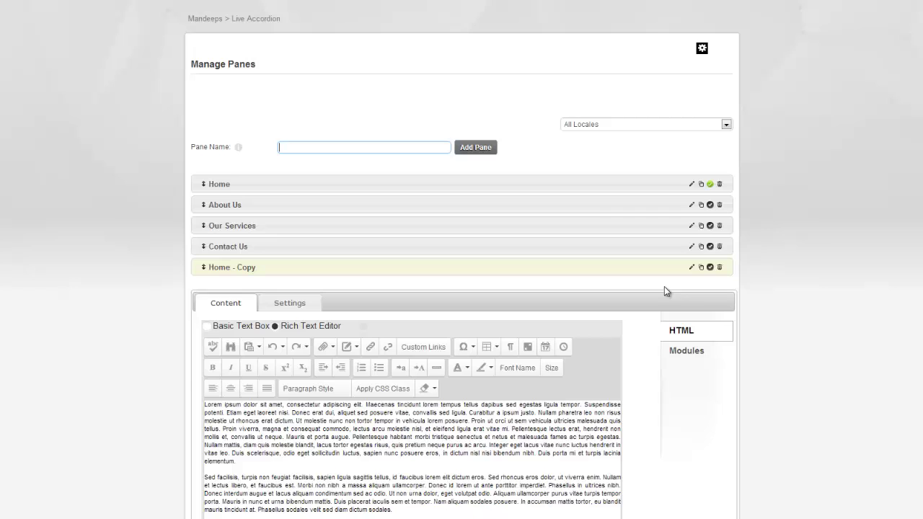
pyautogui.click(719, 268)
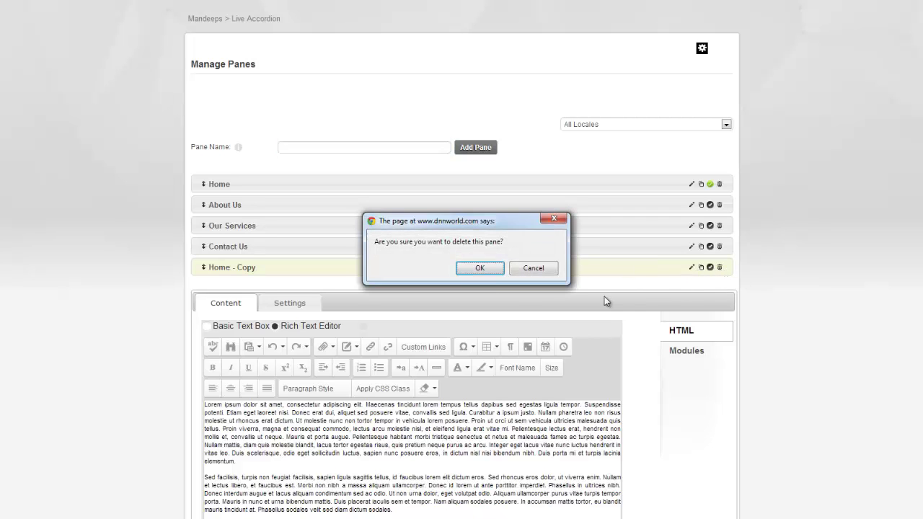
pyautogui.click(480, 268)
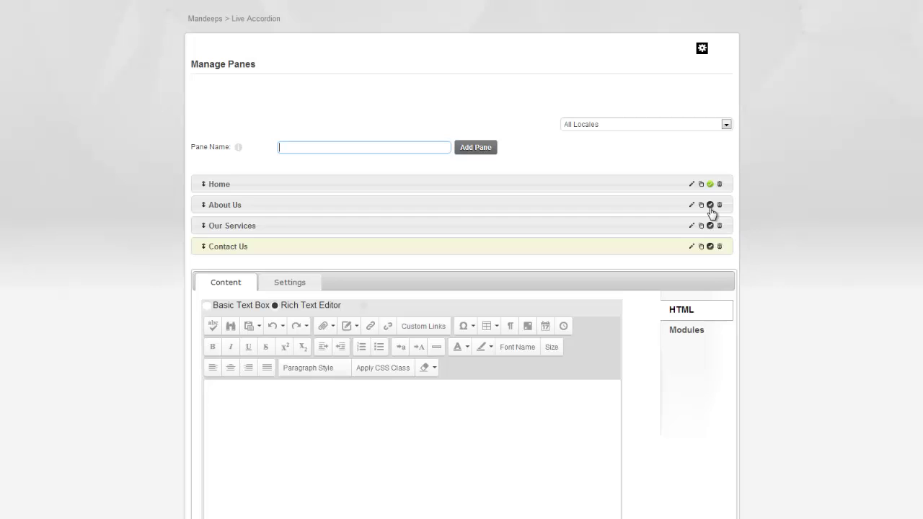
pyautogui.click(711, 205)
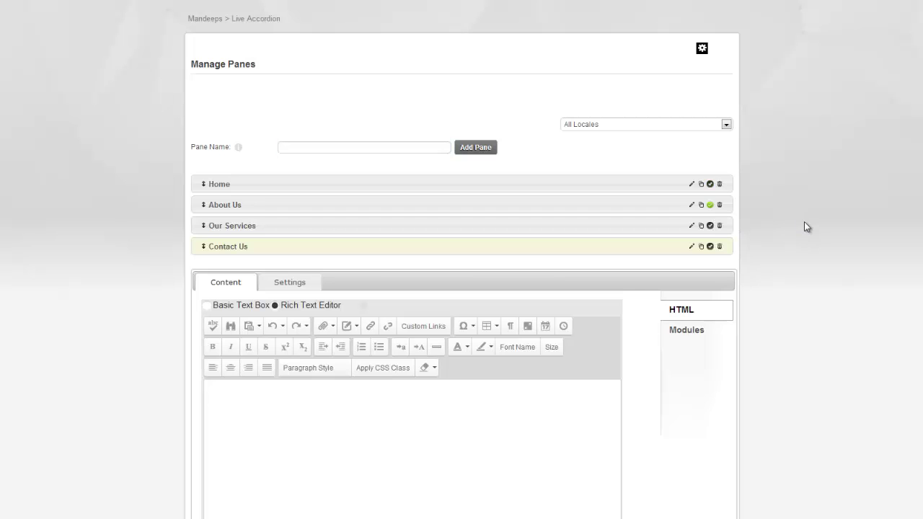
# Add the existing Message Us - HTML module from the Contact Us page into the Contact Us pane
pyautogui.scroll(-1, 806, 225)
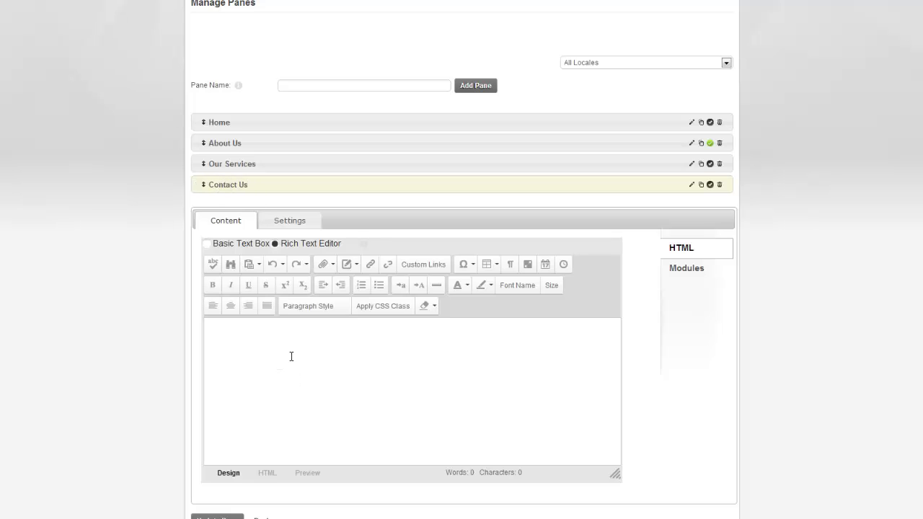
pyautogui.click(683, 271)
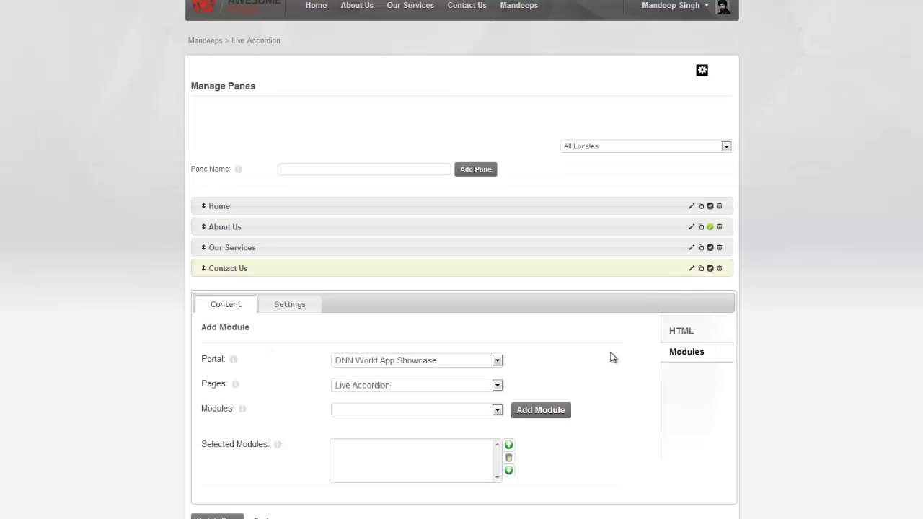
pyautogui.click(433, 388)
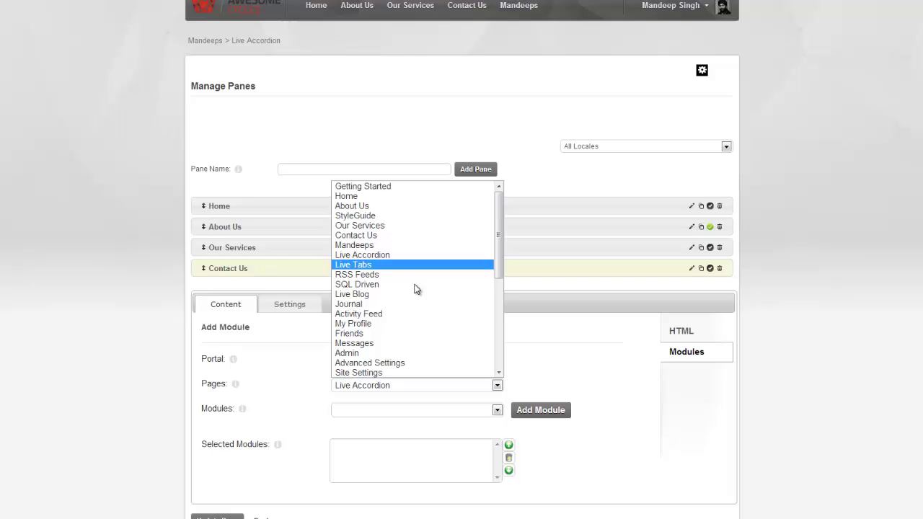
pyautogui.click(422, 236)
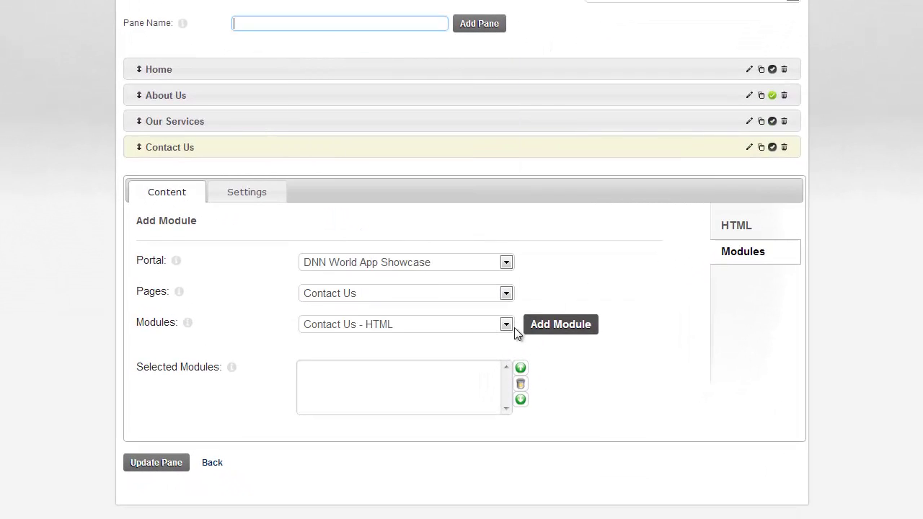
pyautogui.click(507, 326)
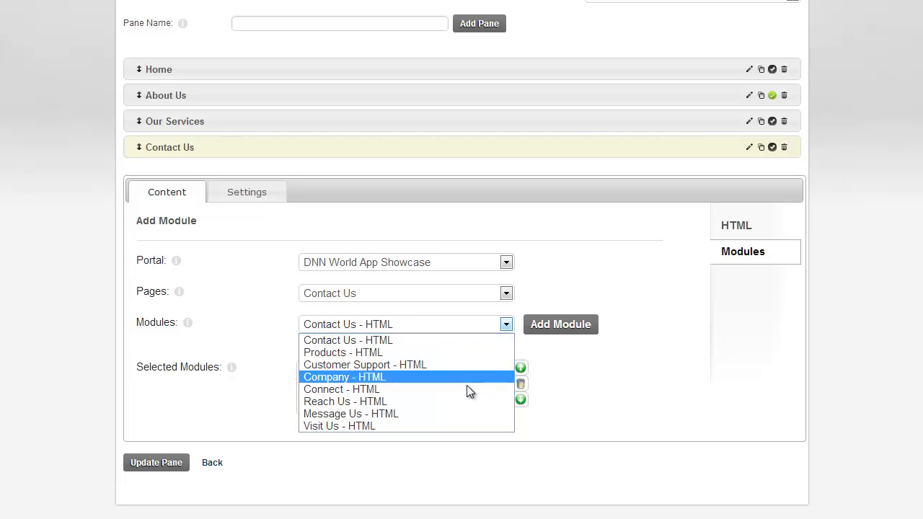
pyautogui.click(464, 414)
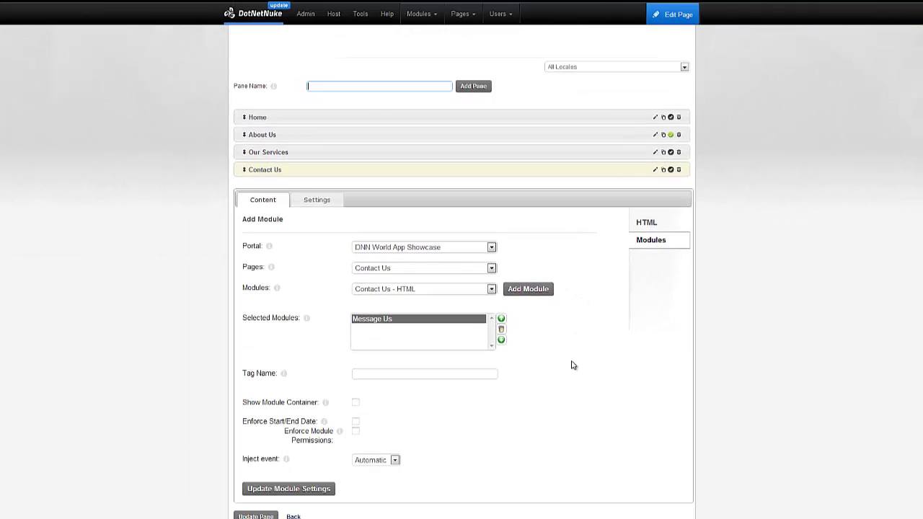
pyautogui.scroll(-1, 574, 366)
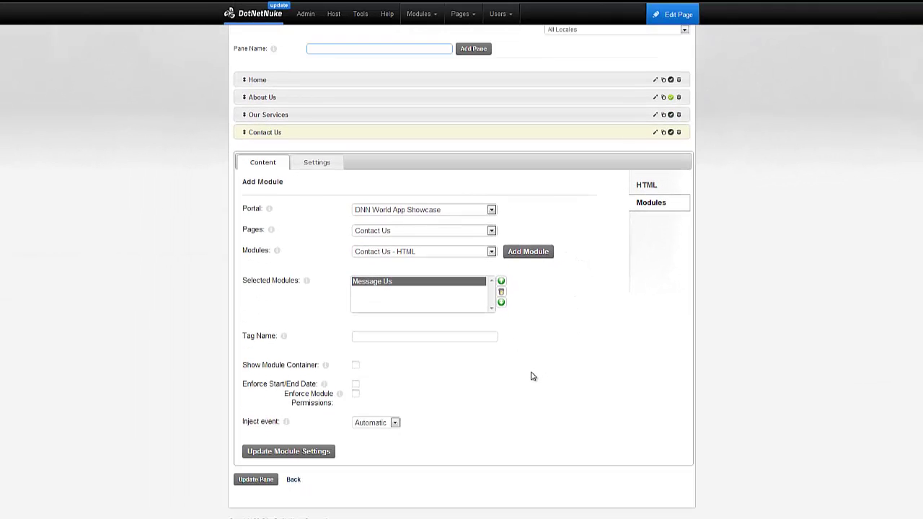
pyautogui.click(293, 480)
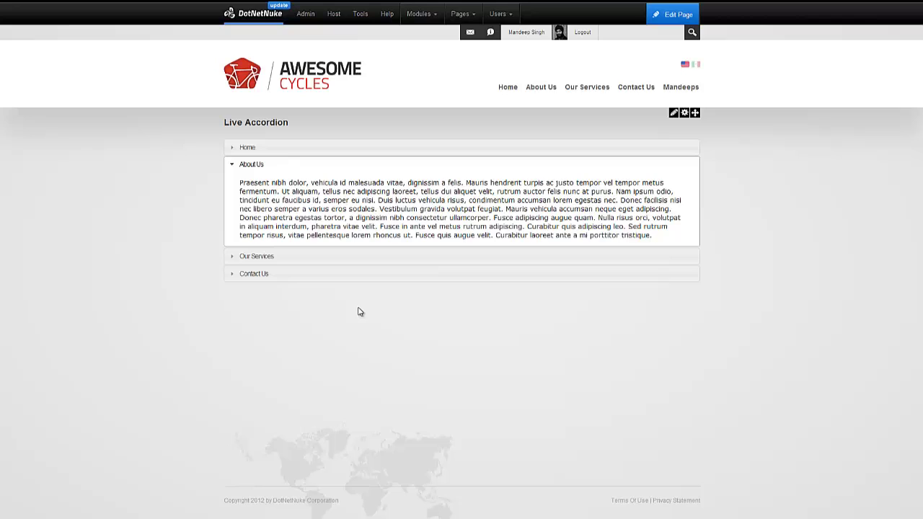
# Test the Name, Email and Message fields in the accordion's Contact Us pane, then view the site's Contact Us page
pyautogui.click(307, 277)
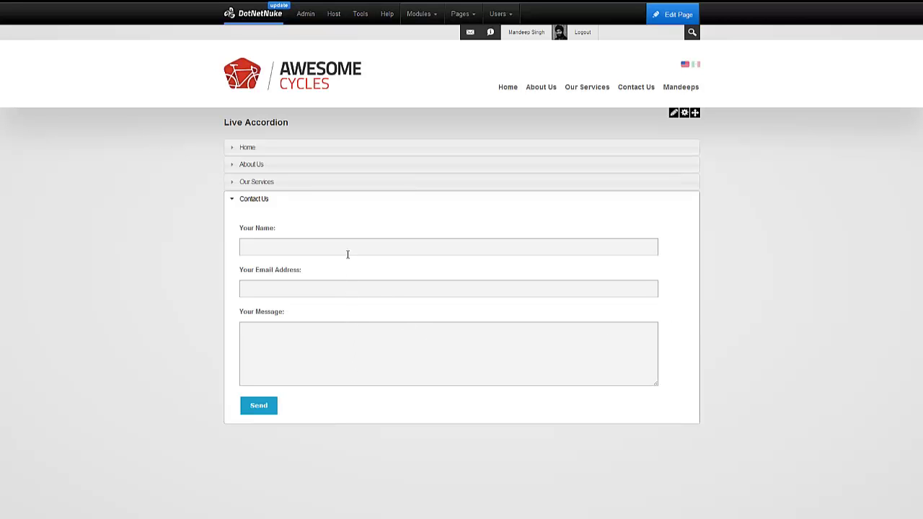
pyautogui.click(316, 253)
pyautogui.click(316, 291)
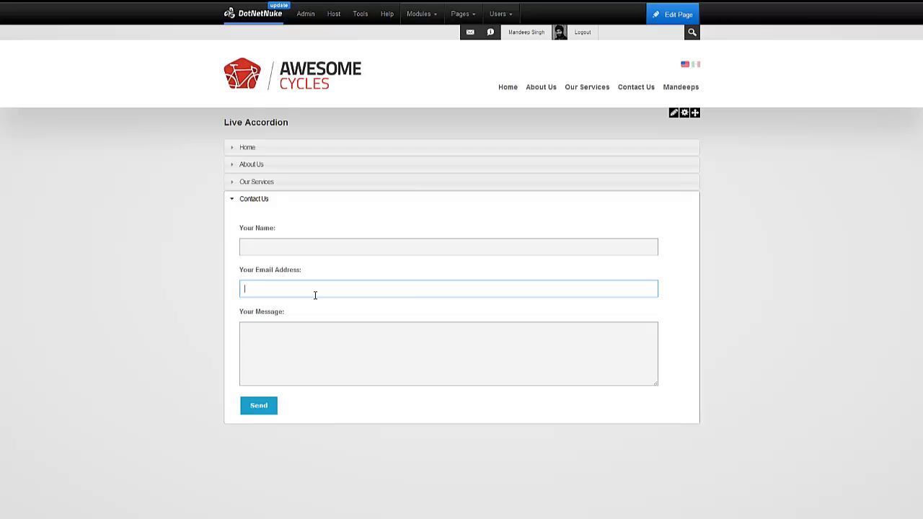
pyautogui.click(383, 329)
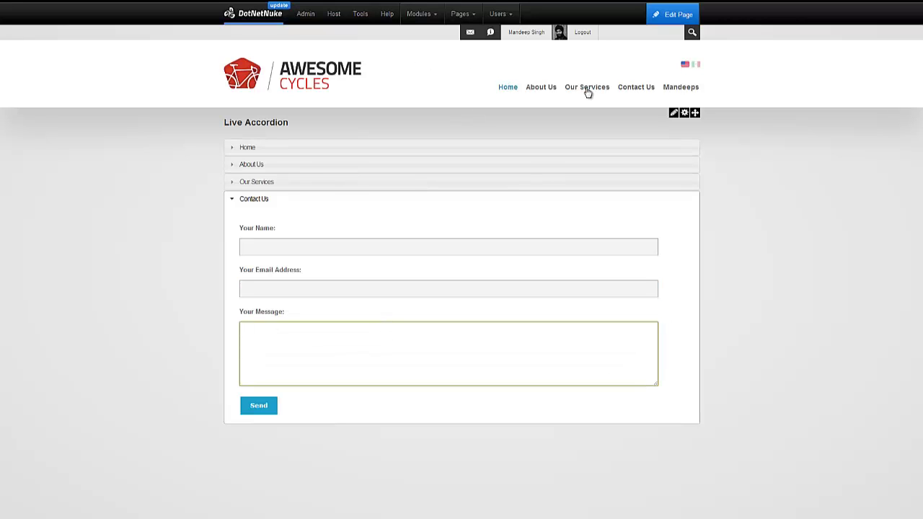
pyautogui.click(629, 90)
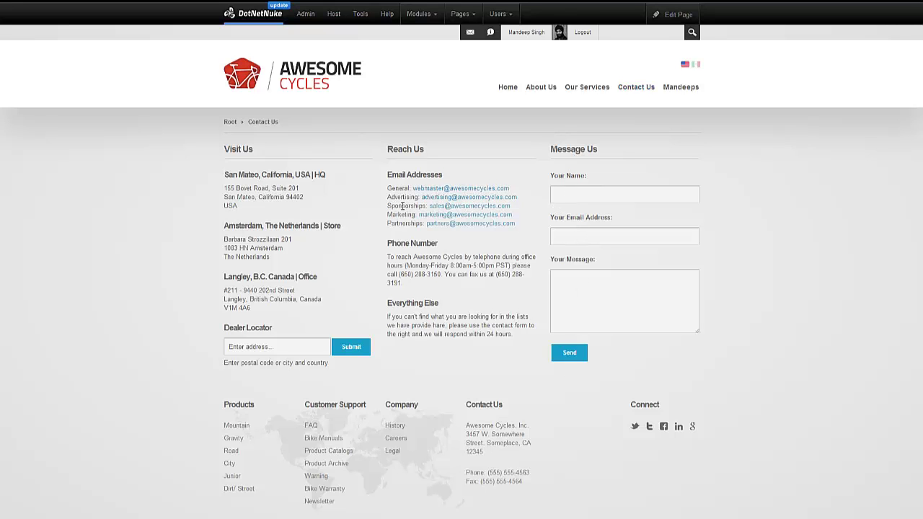
# Return to the Live Accordion page in edit mode and make Home the default pane
pyautogui.moveTo(670, 91)
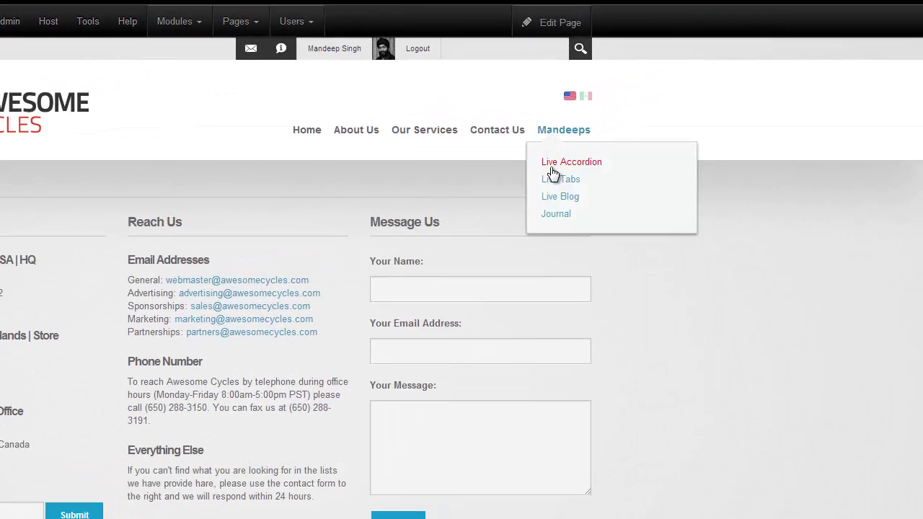
pyautogui.click(551, 167)
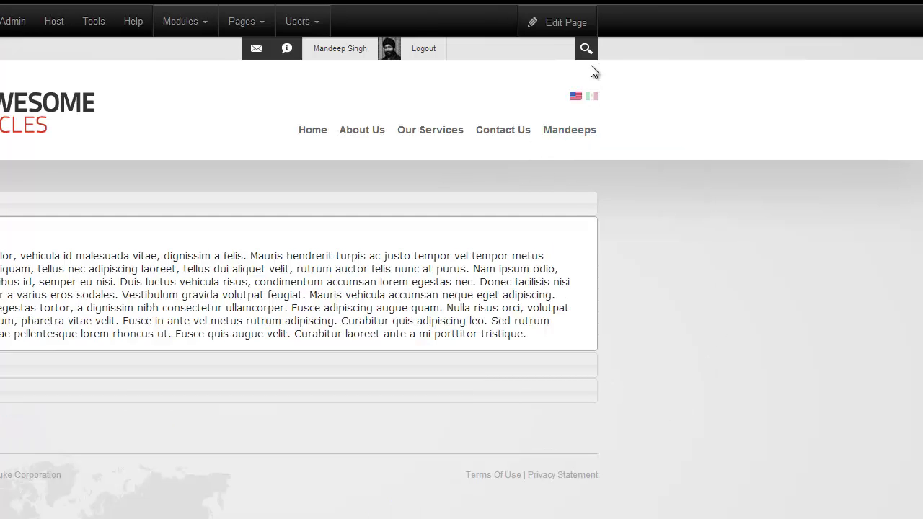
pyautogui.moveTo(570, 22)
pyautogui.click(540, 63)
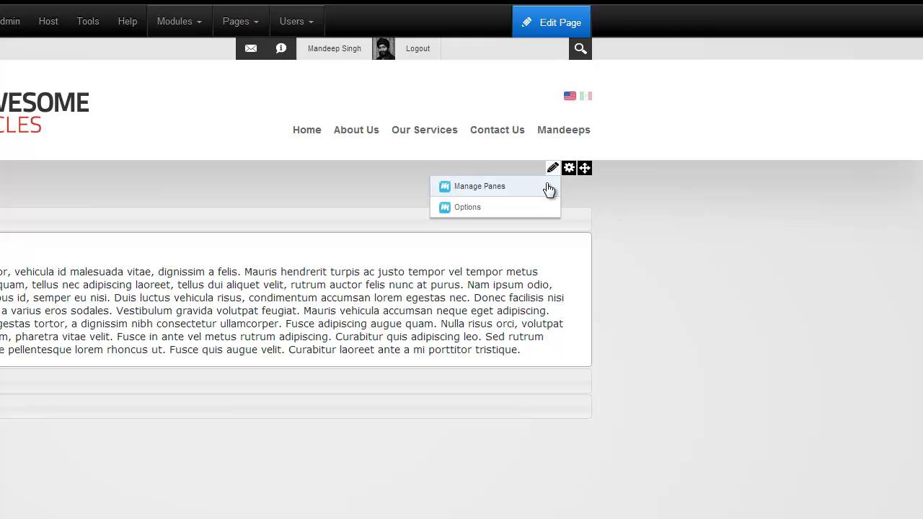
pyautogui.click(549, 189)
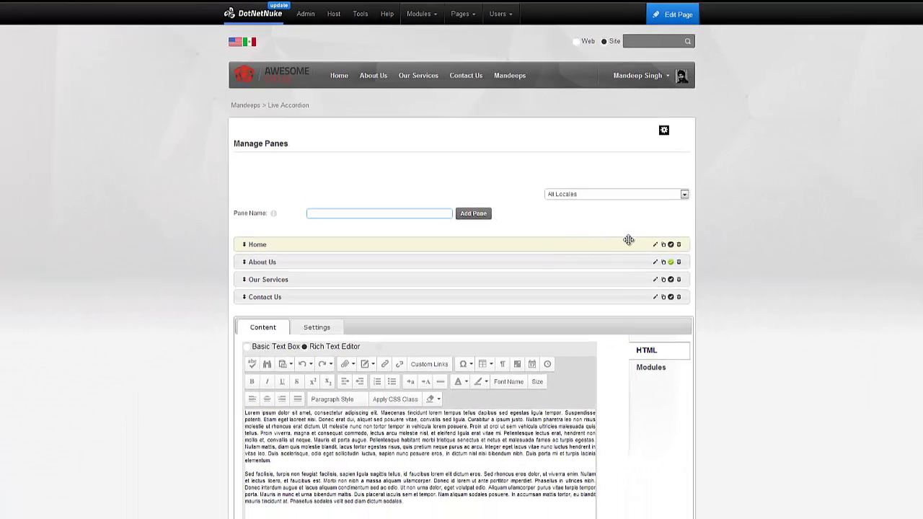
pyautogui.click(670, 244)
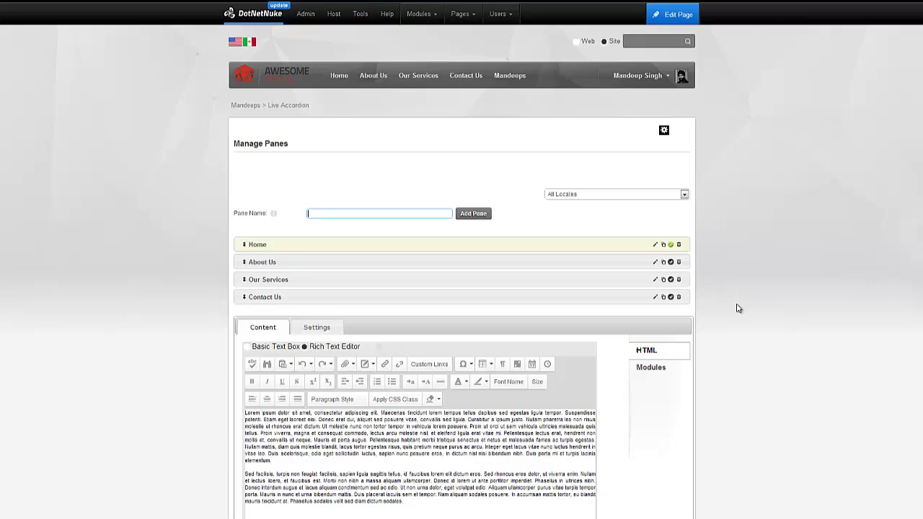
# Add the Reach Us - HTML module from the Contact Us page into the Contact Us pane
pyautogui.scroll(-3, 741, 306)
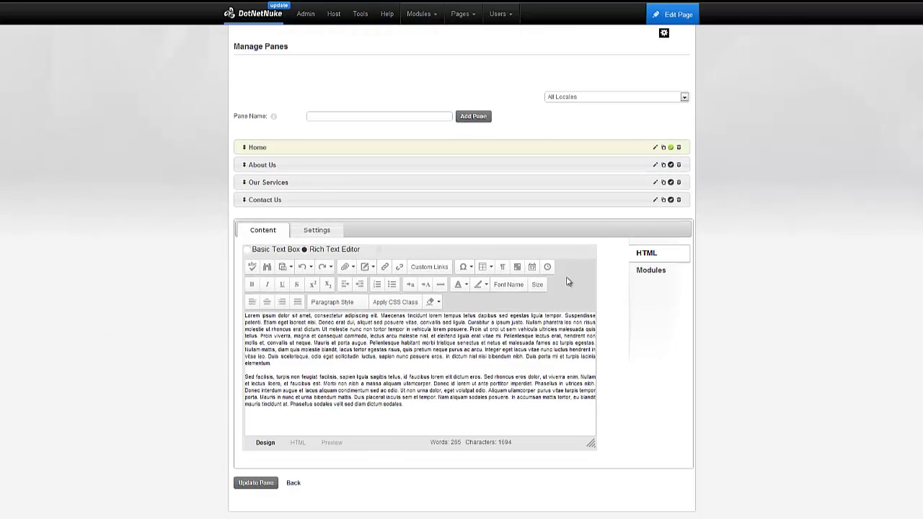
pyautogui.click(655, 201)
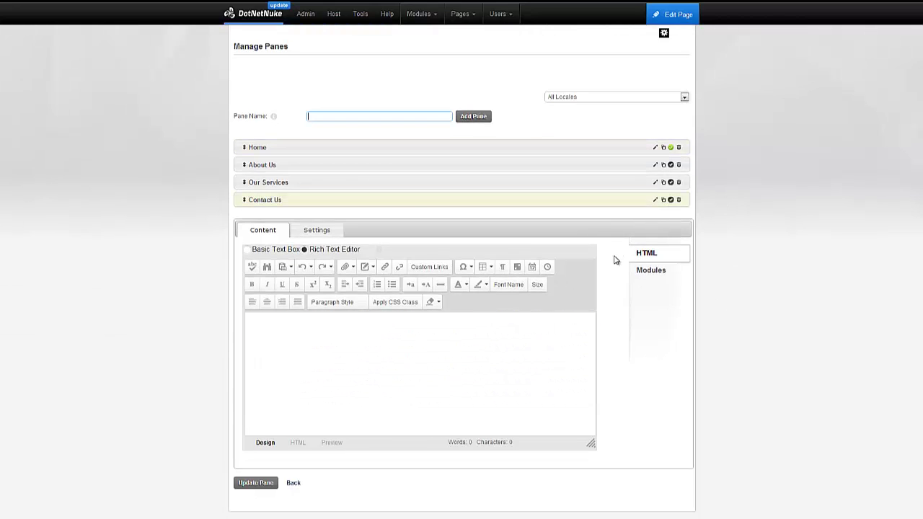
pyautogui.click(646, 272)
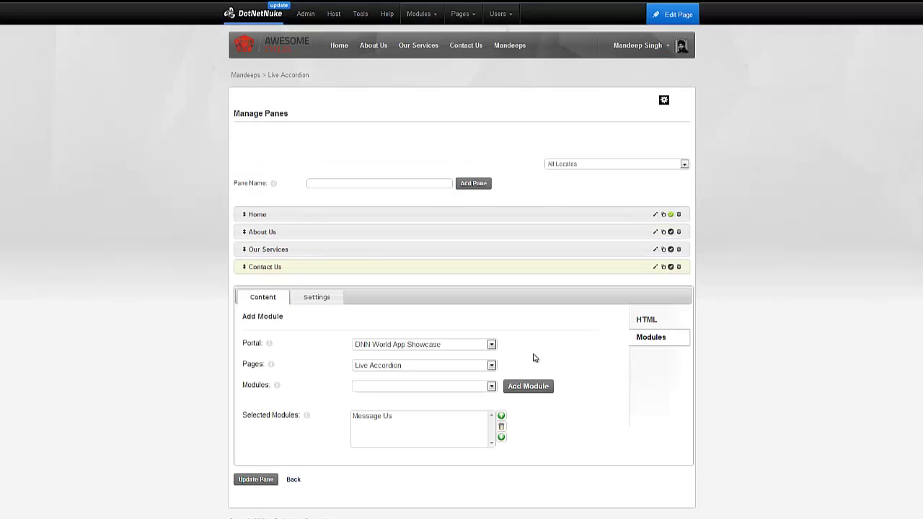
pyautogui.click(440, 367)
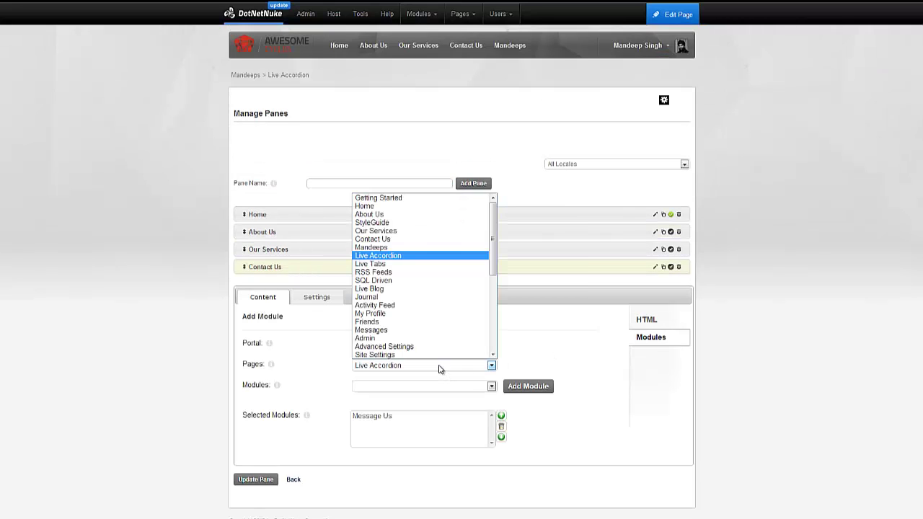
pyautogui.click(433, 239)
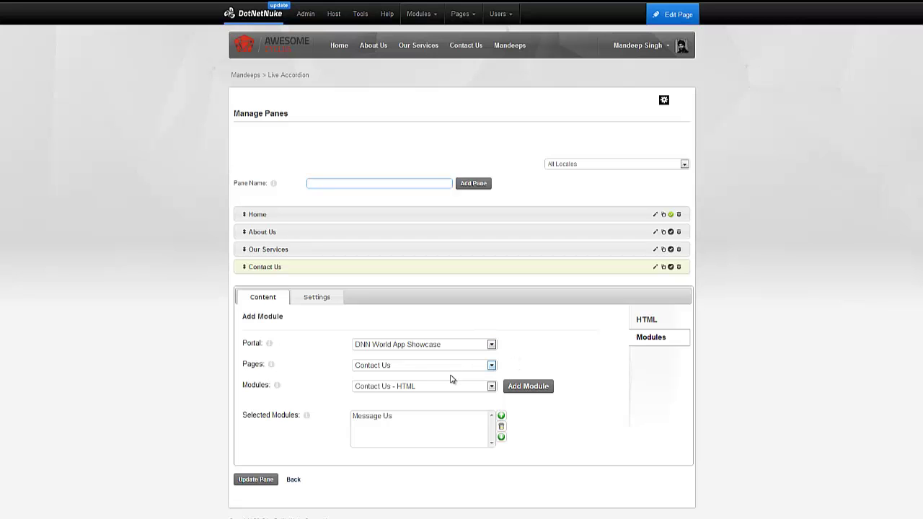
pyautogui.click(452, 388)
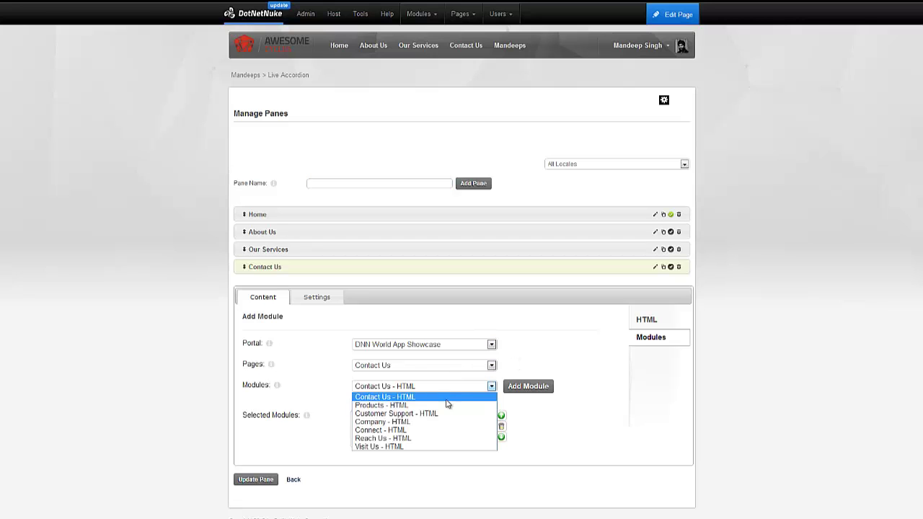
pyautogui.click(447, 440)
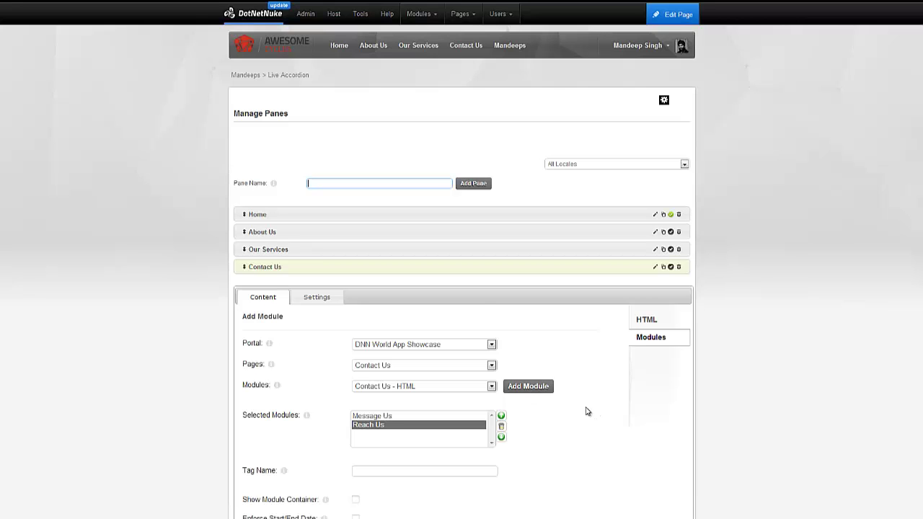
pyautogui.scroll(-3, 577, 408)
pyautogui.scroll(-1, 417, 495)
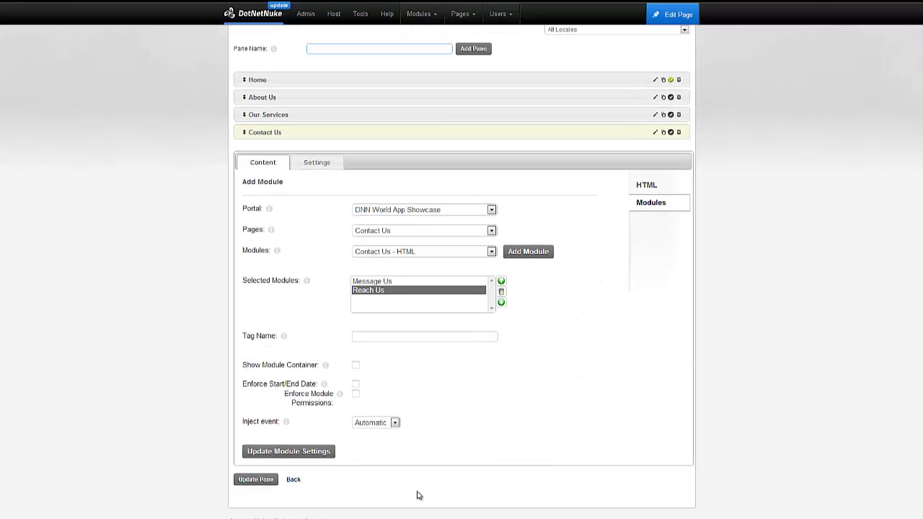
pyautogui.click(293, 480)
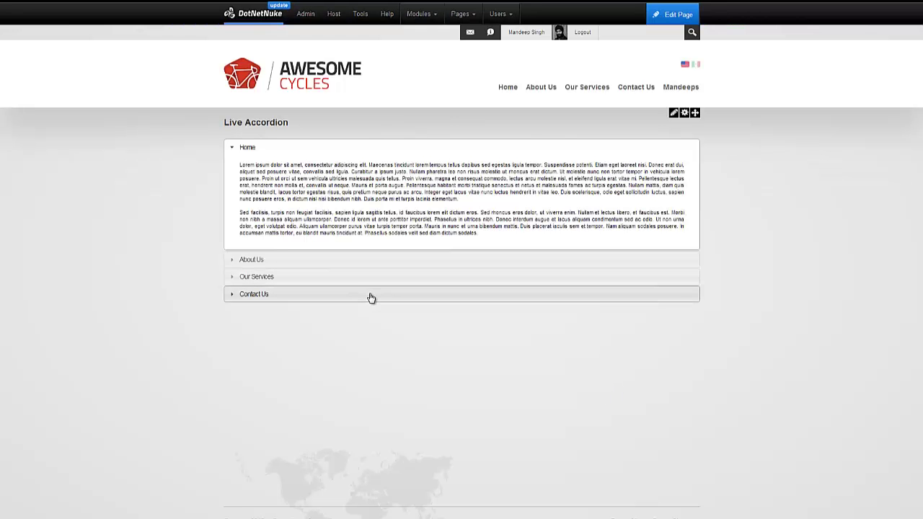
# Expand Contact Us and scroll through the message form and Email, Phone and Everything Else sections
pyautogui.click(371, 295)
pyautogui.scroll(-1, 548, 329)
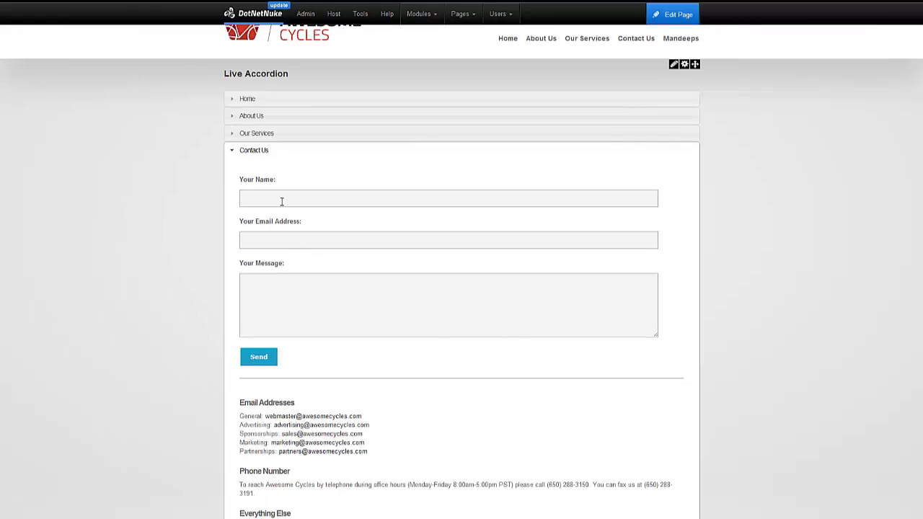
pyautogui.scroll(-3, 285, 285)
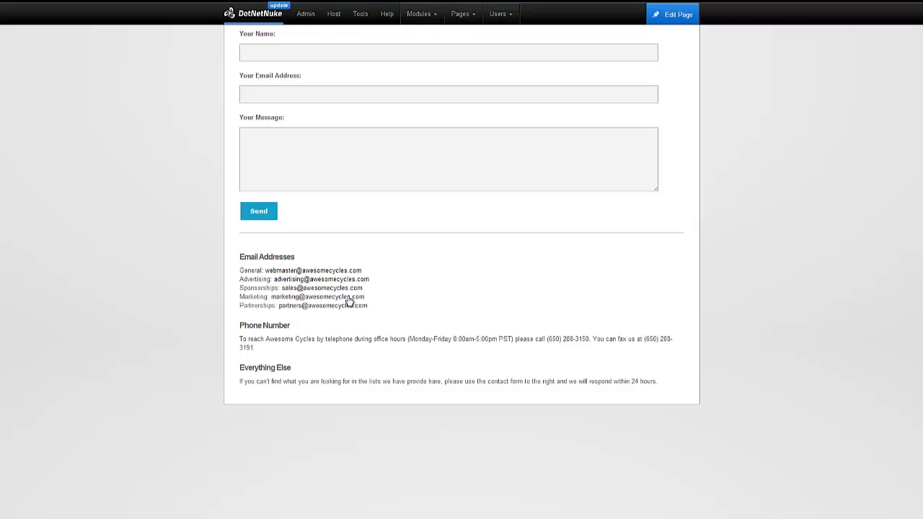
pyautogui.scroll(2, 423, 332)
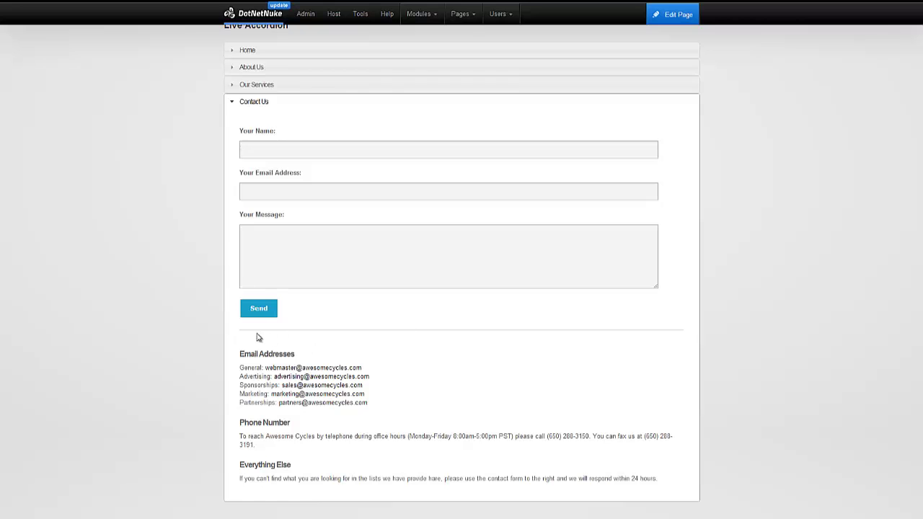
pyautogui.scroll(2, 476, 329)
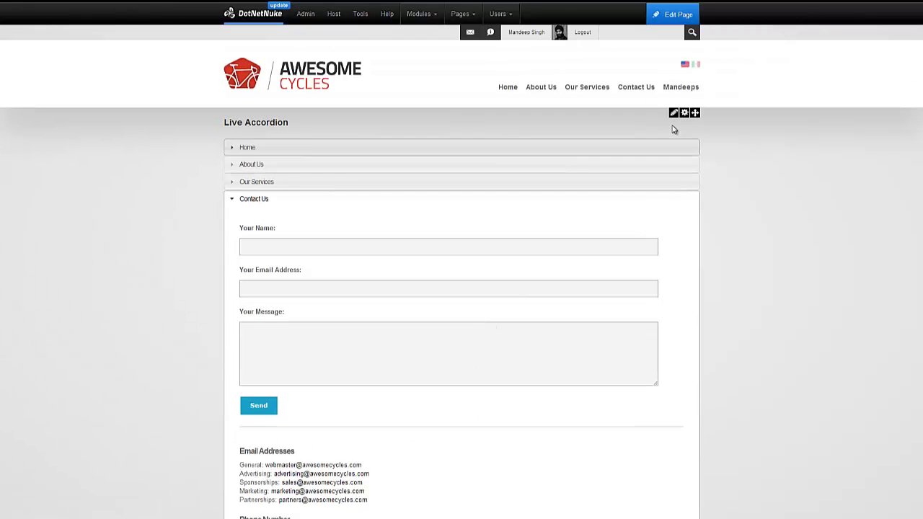
# Give the Contact Us pane's Message Us module the tag name 'Message'
pyautogui.moveTo(672, 118)
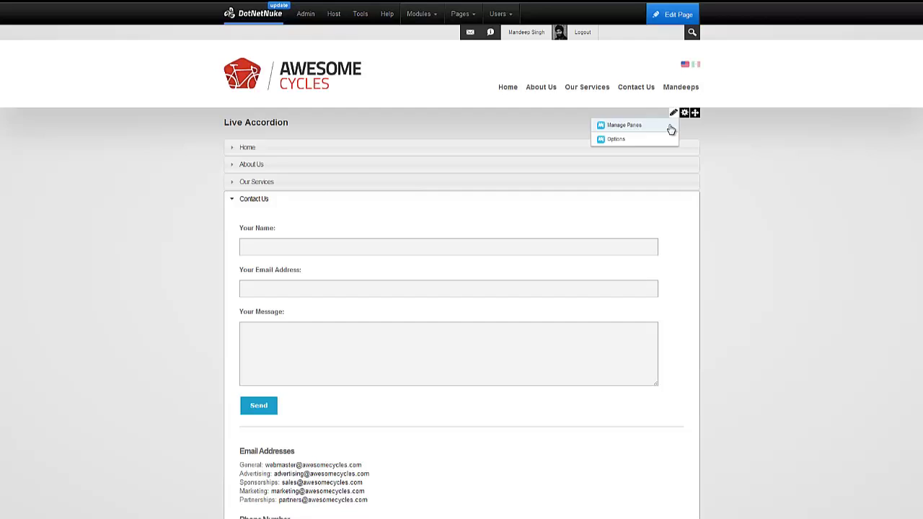
pyautogui.click(625, 126)
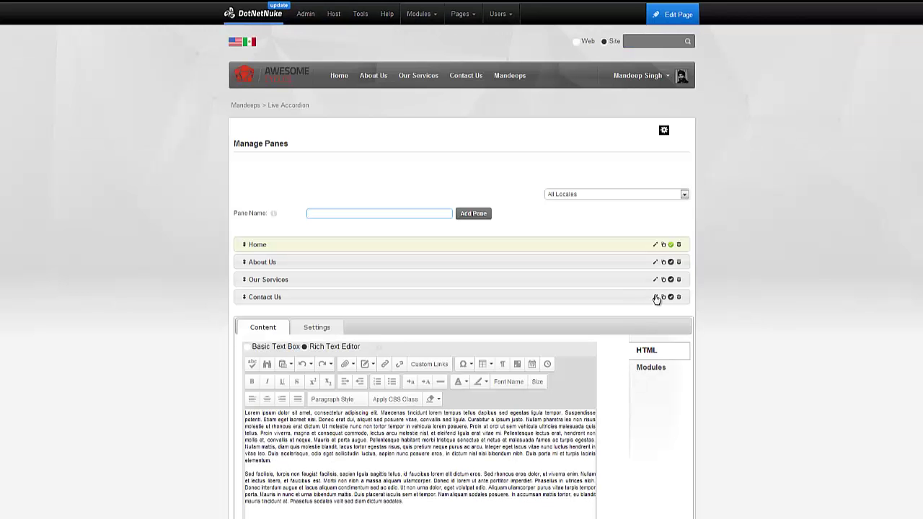
pyautogui.click(656, 298)
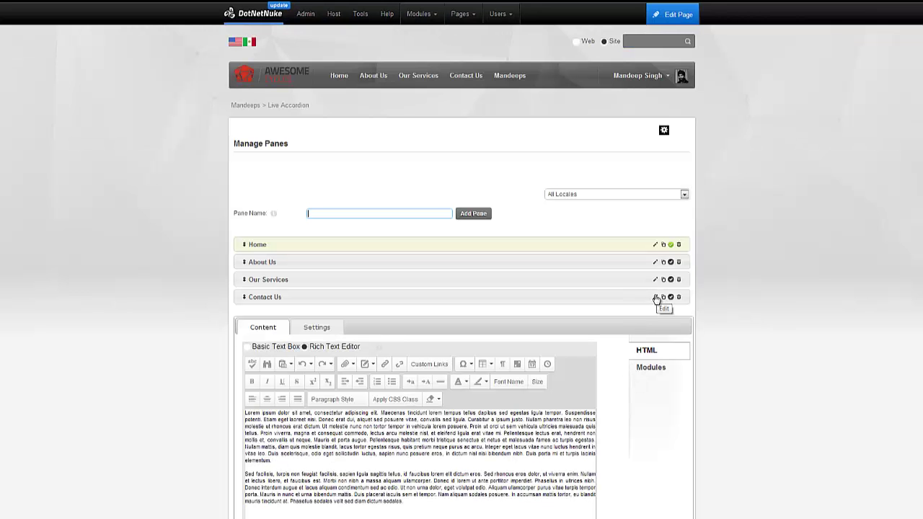
pyautogui.click(653, 368)
pyautogui.scroll(-1, 725, 392)
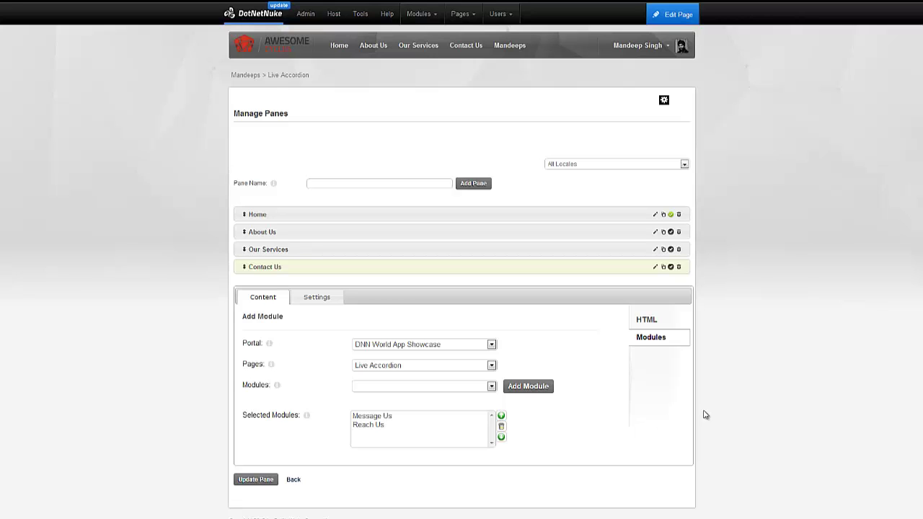
pyautogui.click(447, 419)
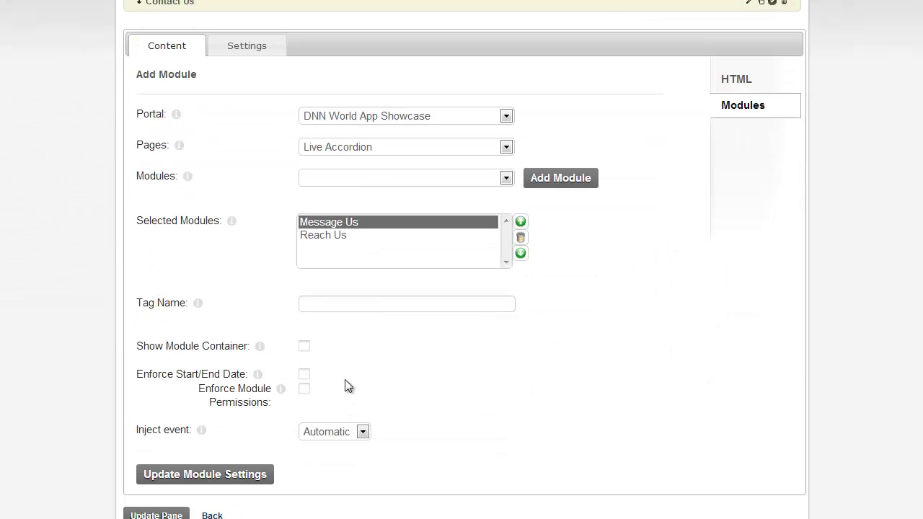
pyautogui.click(336, 306)
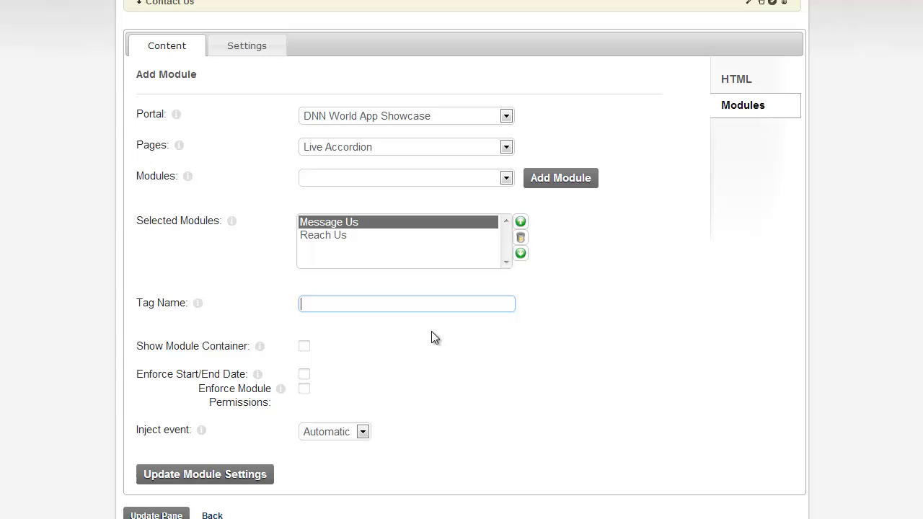
pyautogui.write('Message')
pyautogui.click(207, 474)
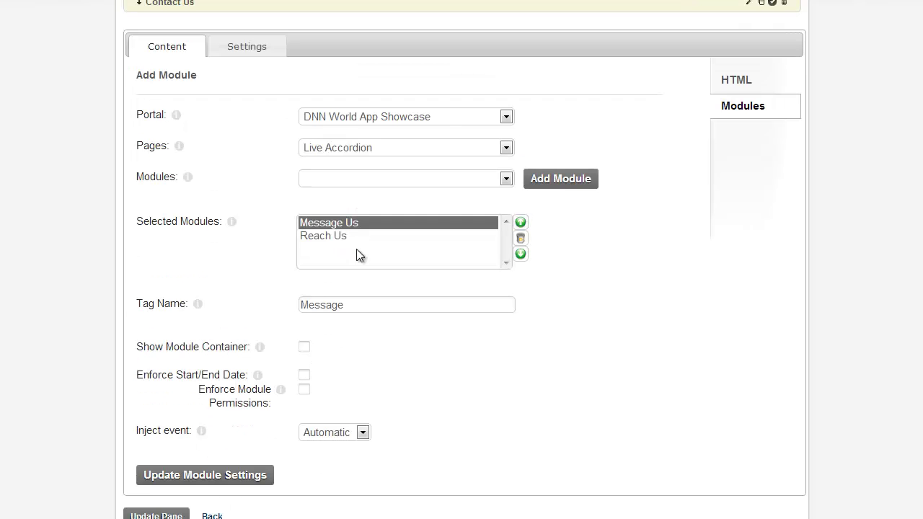
# Give the Reach Us module the tag name 'Reach', then return to the pane's HTML content
pyautogui.click(324, 235)
pyautogui.scroll(-1, 372, 277)
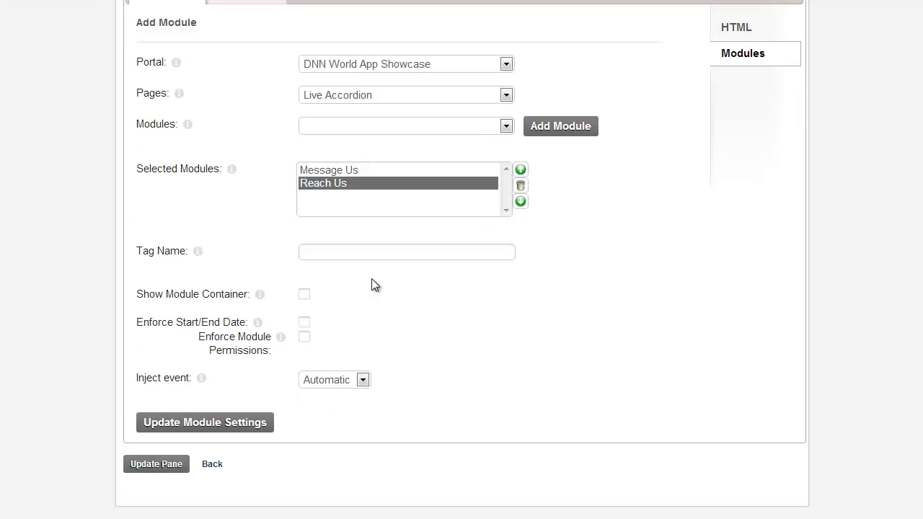
pyautogui.click(367, 252)
pyautogui.write('Reach')
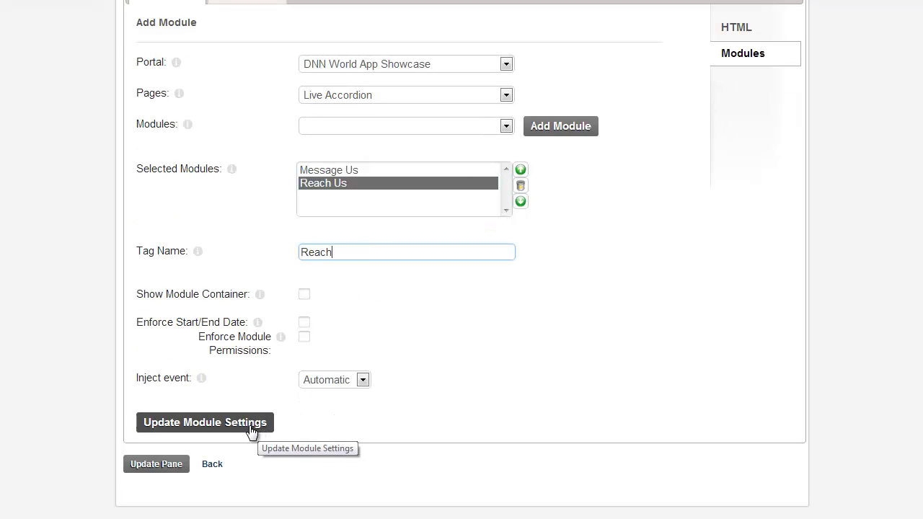
pyautogui.click(249, 427)
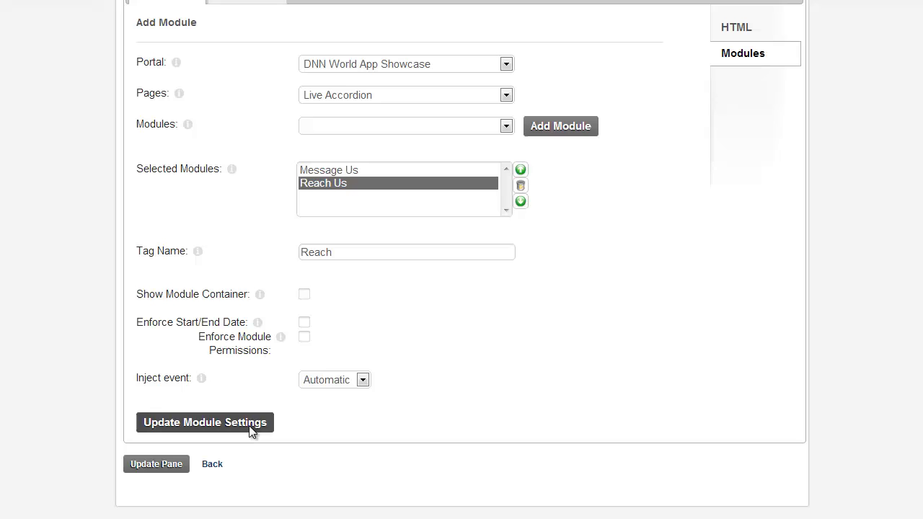
pyautogui.scroll(1, 433, 339)
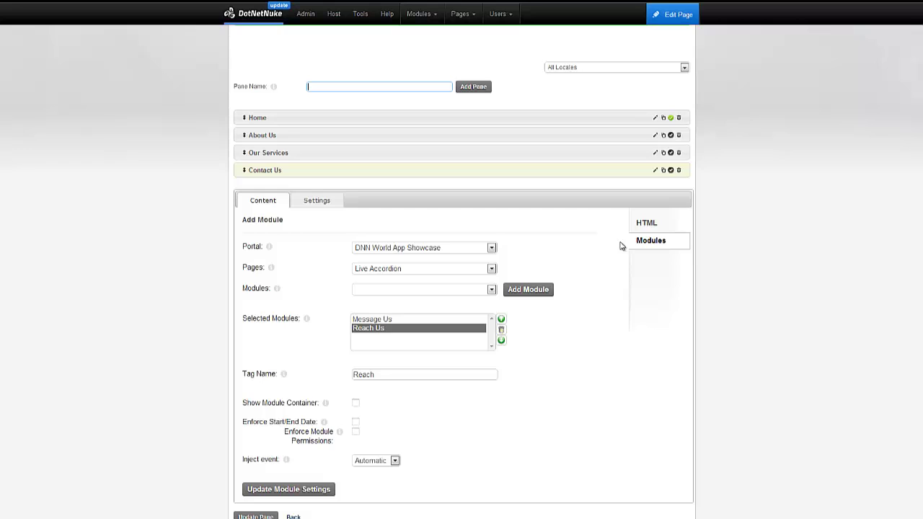
pyautogui.click(639, 229)
# Replace the pane content with the module tags '[Reach] [Message]'
pyautogui.click(422, 344)
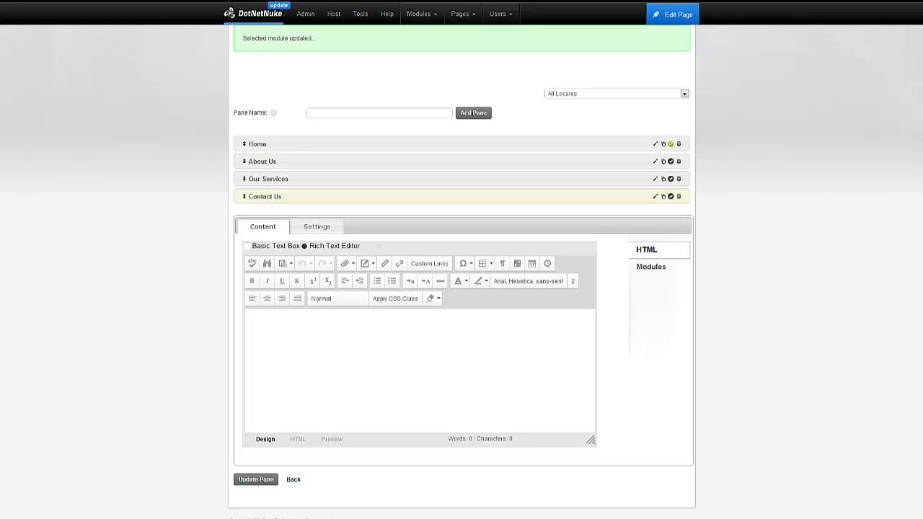
pyautogui.hotkey('ctrl', 'v')
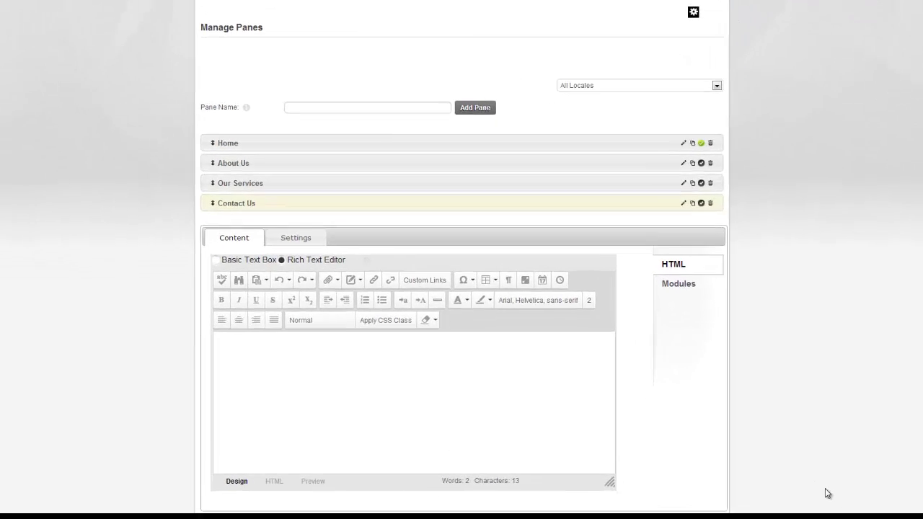
pyautogui.hotkey('ctrl', 'a')
pyautogui.press('BackSpace')
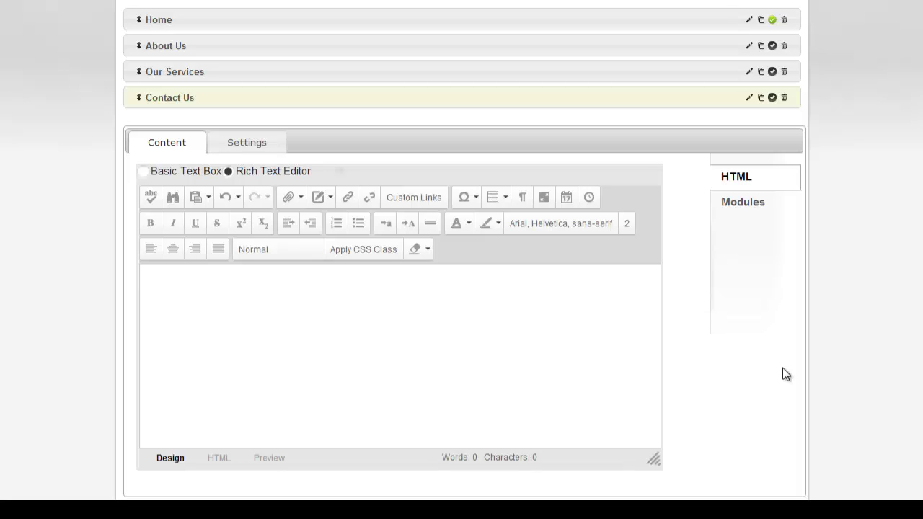
pyautogui.write('[Reach] [Message')
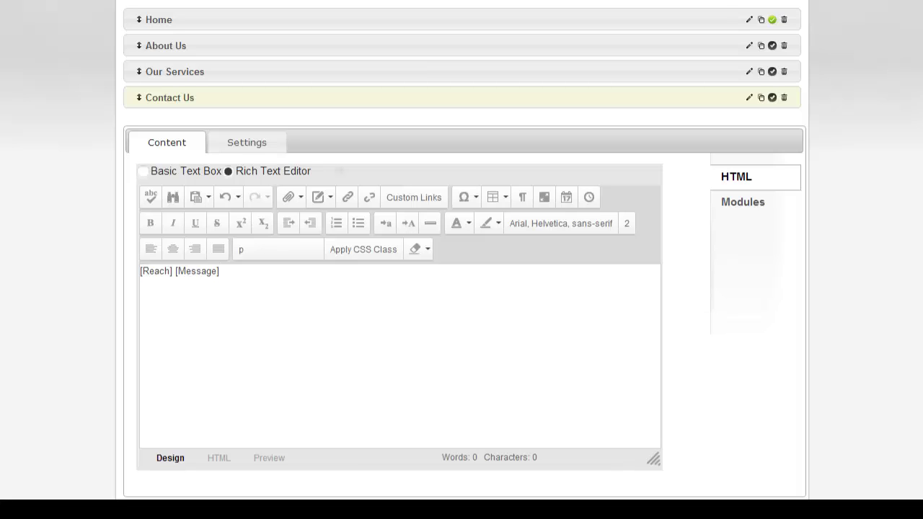
# In HTML source, replace the paragraph with left and right floated divs holding [Reach] and [Message]
pyautogui.click(219, 459)
pyautogui.moveTo(282, 354); pyautogui.dragTo(120, 333)
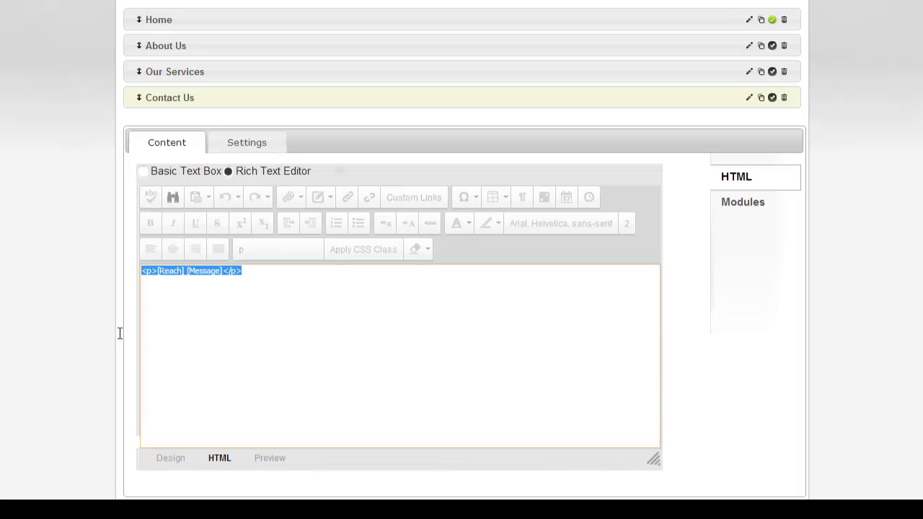
pyautogui.write('<div style="float:left; width:300px">[Reach] </div> <div style="float:right; width:500px">[Message] </div>')
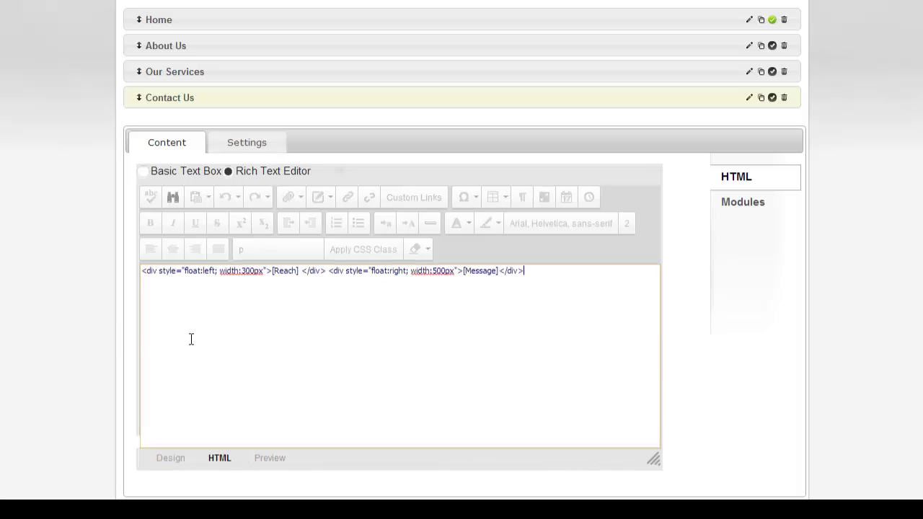
pyautogui.click(167, 272)
pyautogui.doubleClick(287, 271)
pyautogui.doubleClick(477, 272)
pyautogui.click(173, 460)
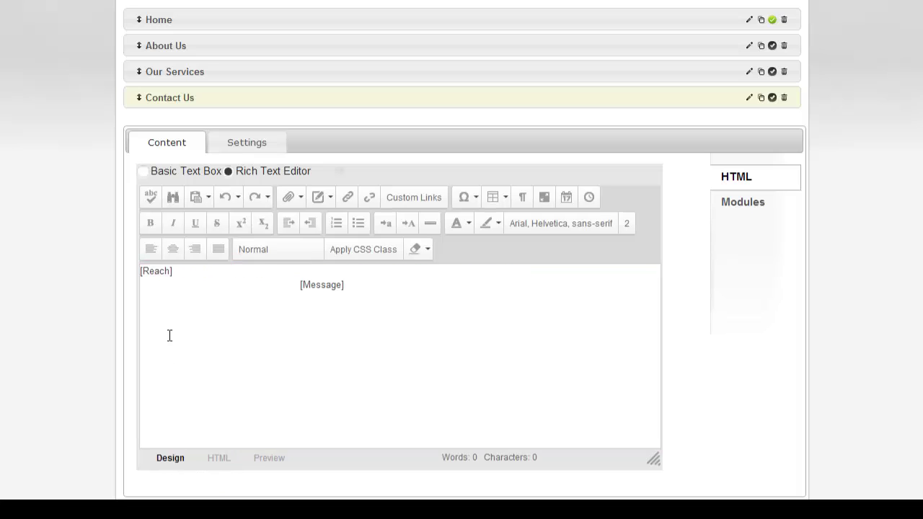
pyautogui.scroll(-1, 93, 372)
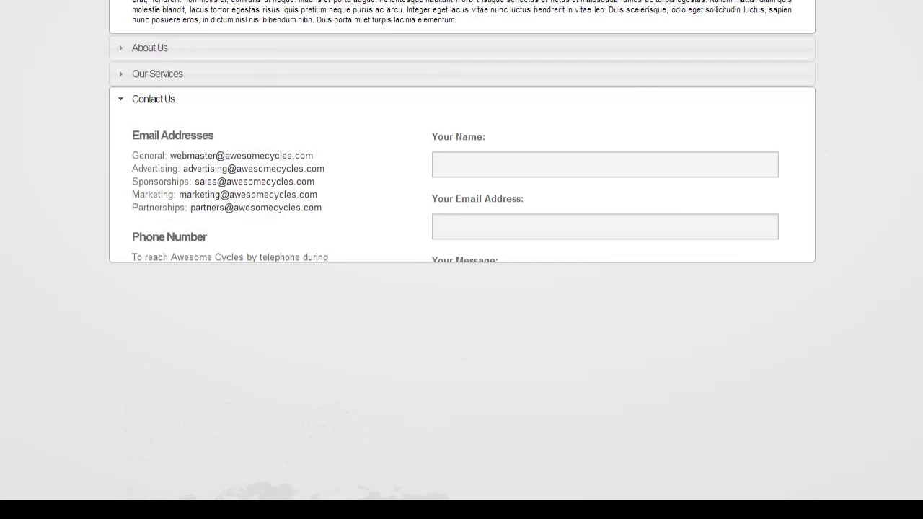
# Scroll back up to the two-column Contact Us pane, with contact details left and the message form right
pyautogui.scroll(2, 404, 108)
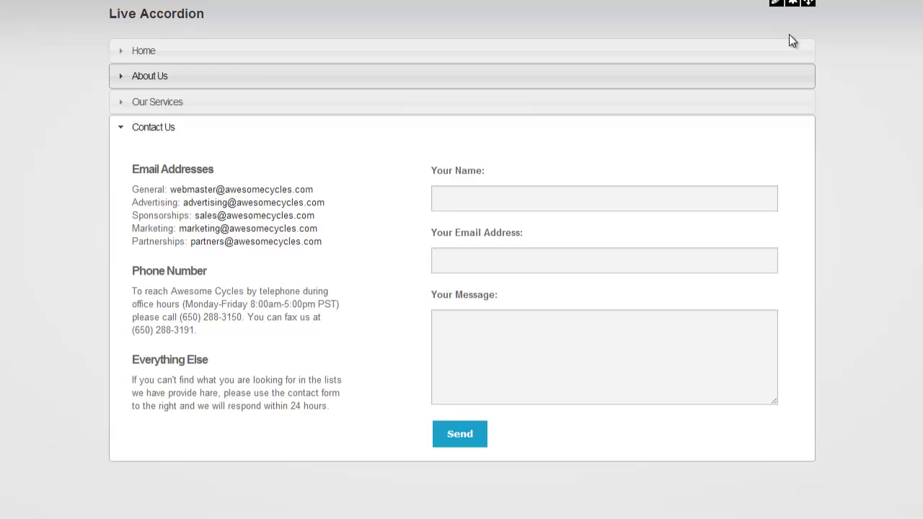
# Add a new accordion pane named 'DotNetNuke'
pyautogui.moveTo(776, 12)
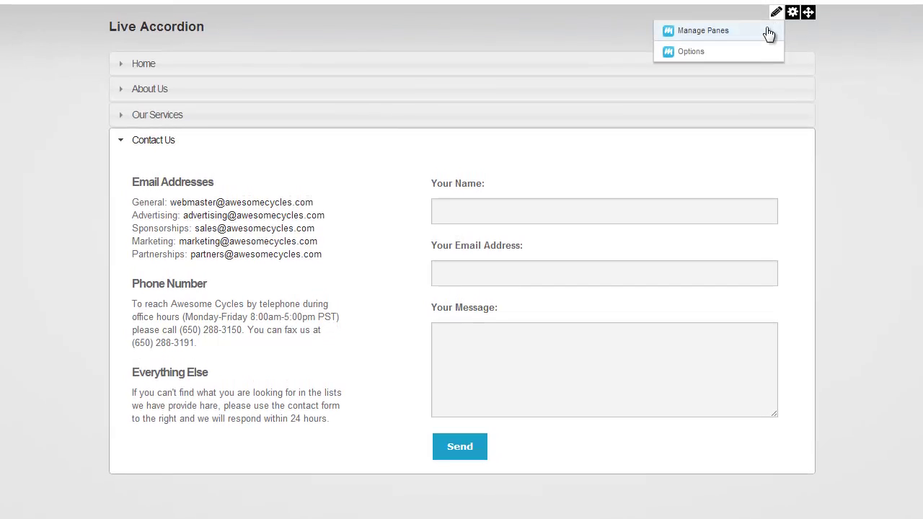
pyautogui.click(769, 34)
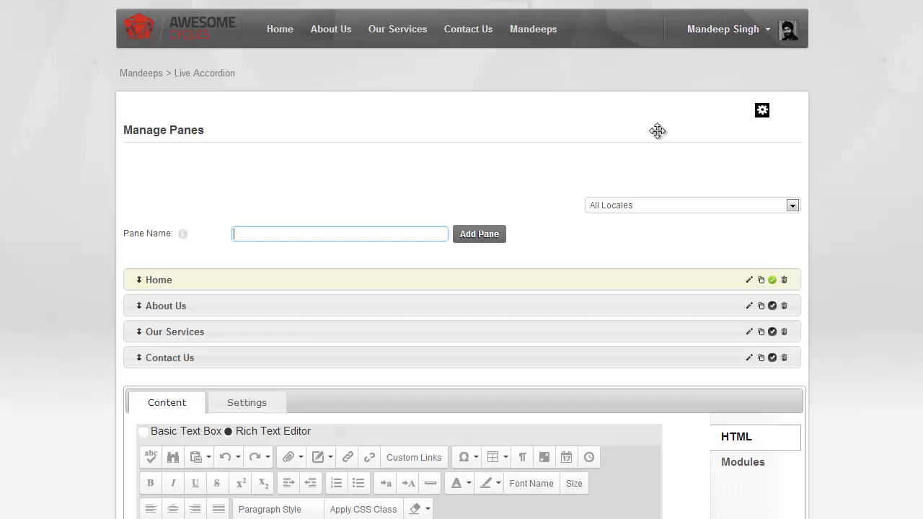
pyautogui.write('dd')
pyautogui.press('BackSpace')
pyautogui.press('BackSpace')
pyautogui.write('DotNetNuke')
pyautogui.press('Return')
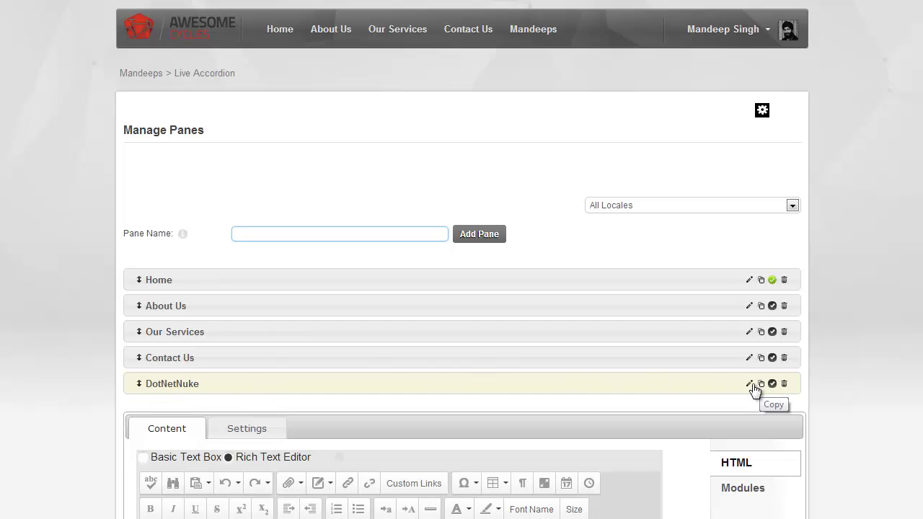
pyautogui.scroll(-1, 436, 392)
pyautogui.scroll(-4, 437, 393)
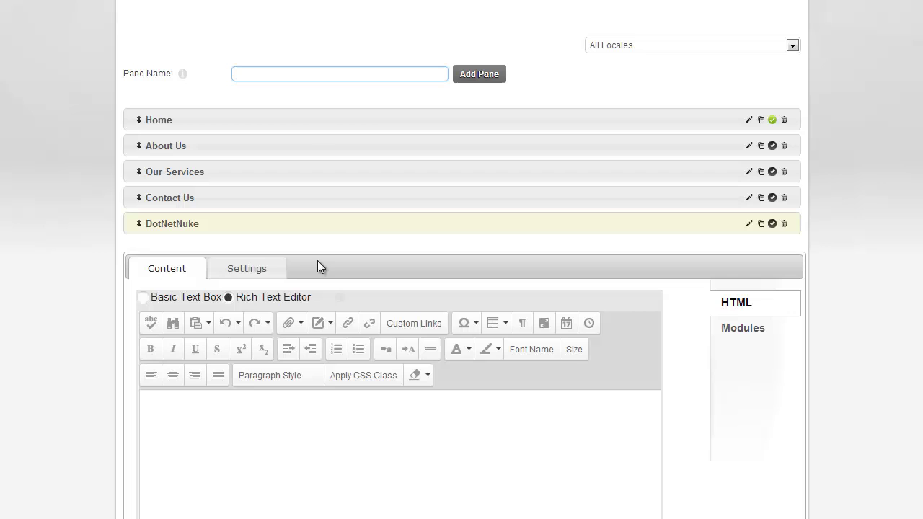
pyautogui.click(248, 273)
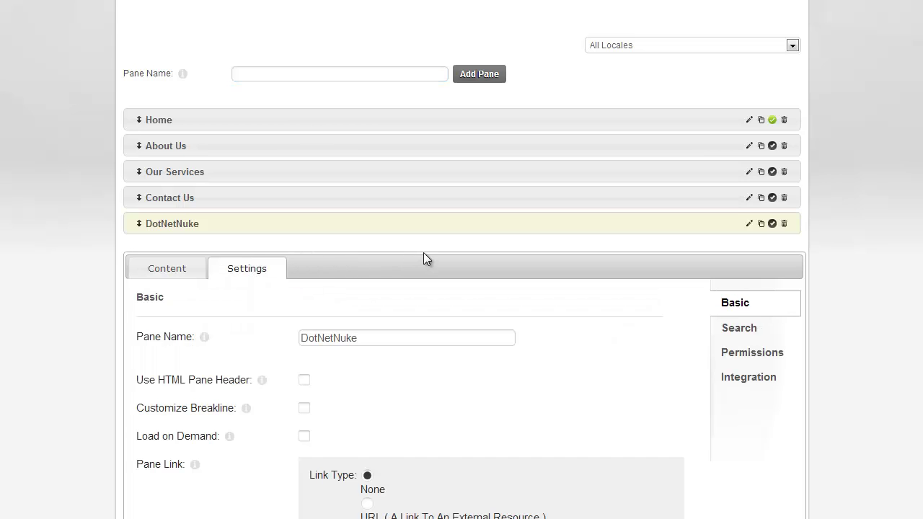
pyautogui.scroll(-4, 422, 266)
pyautogui.click(369, 377)
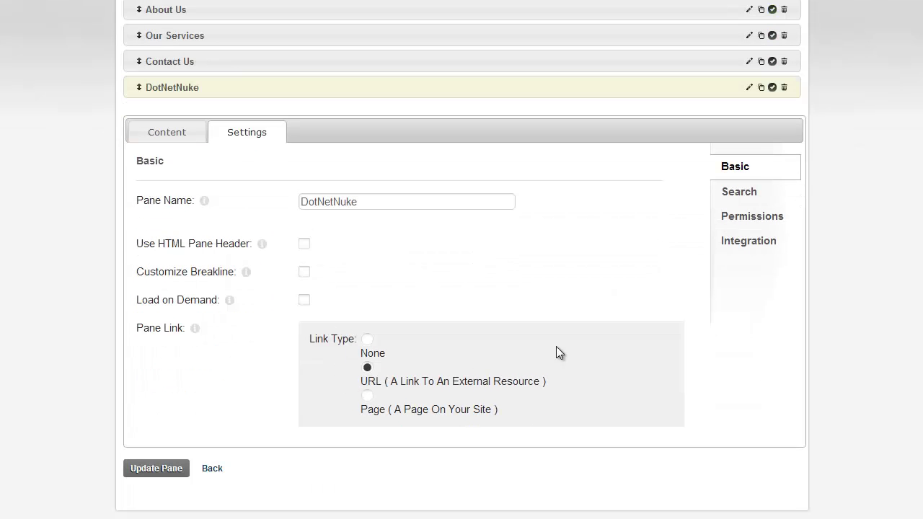
pyautogui.click(426, 411)
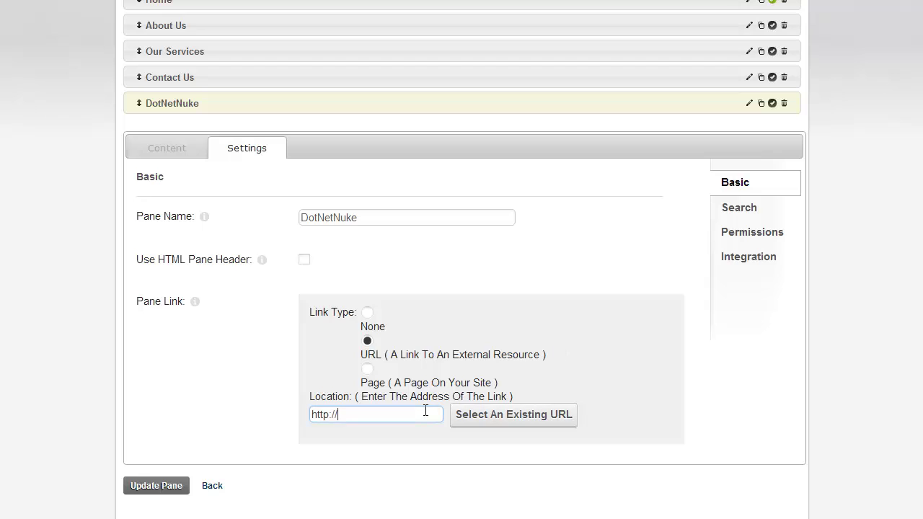
pyautogui.write('www.dotnetnuke.com')
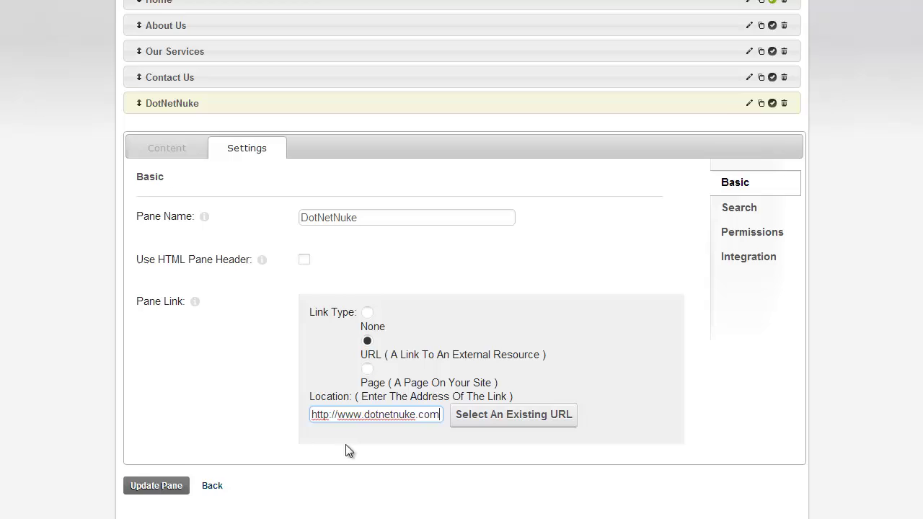
pyautogui.scroll(-1, 345, 451)
pyautogui.click(181, 468)
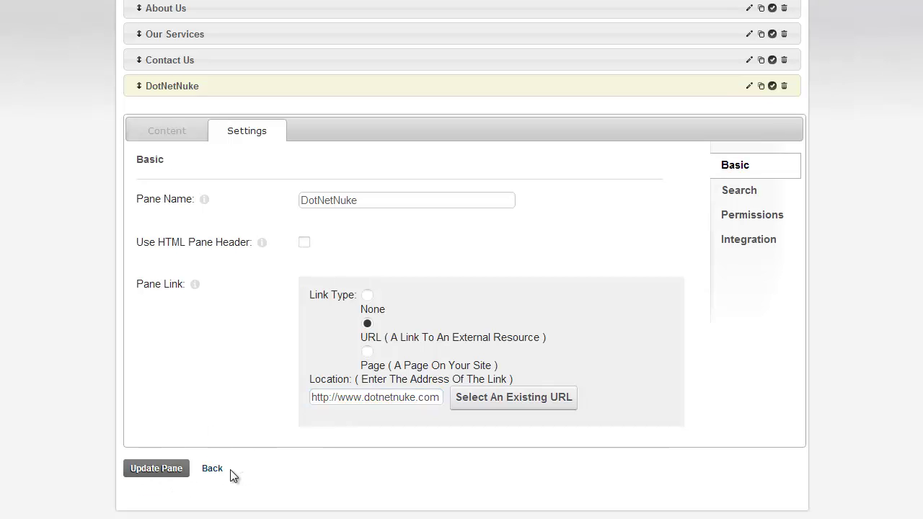
# Return to the Awesome Cycles page, where the accordion now lists five panes ending with DotNetNuke
pyautogui.click(220, 470)
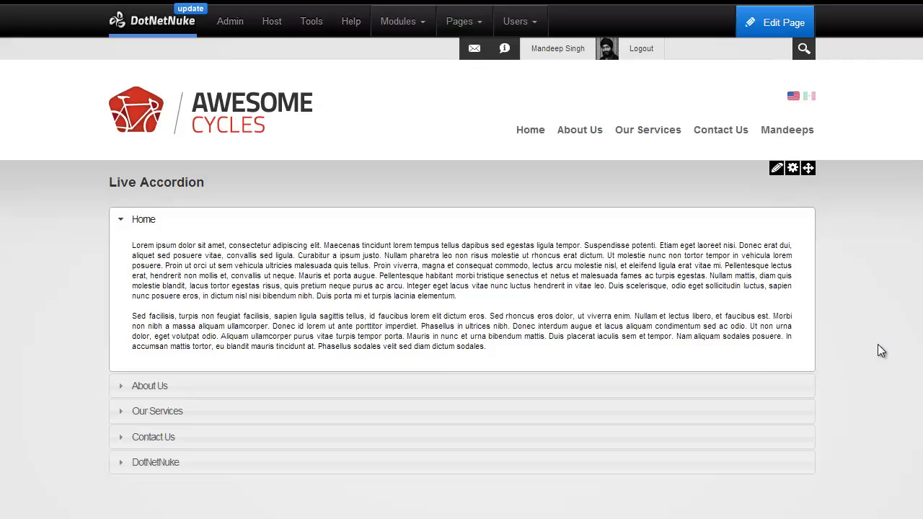
pyautogui.moveTo(771, 169)
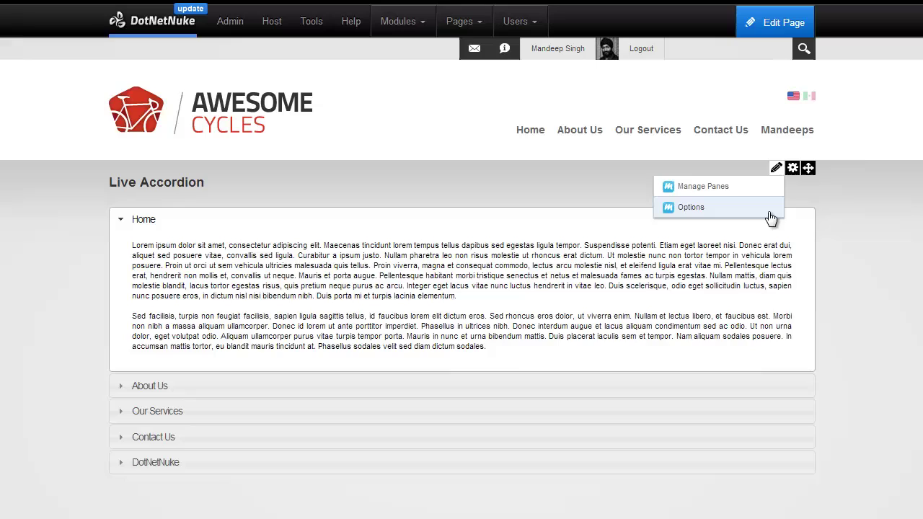
# Set the Live Accordion's theme to ExciteBike in its display options
pyautogui.click(770, 215)
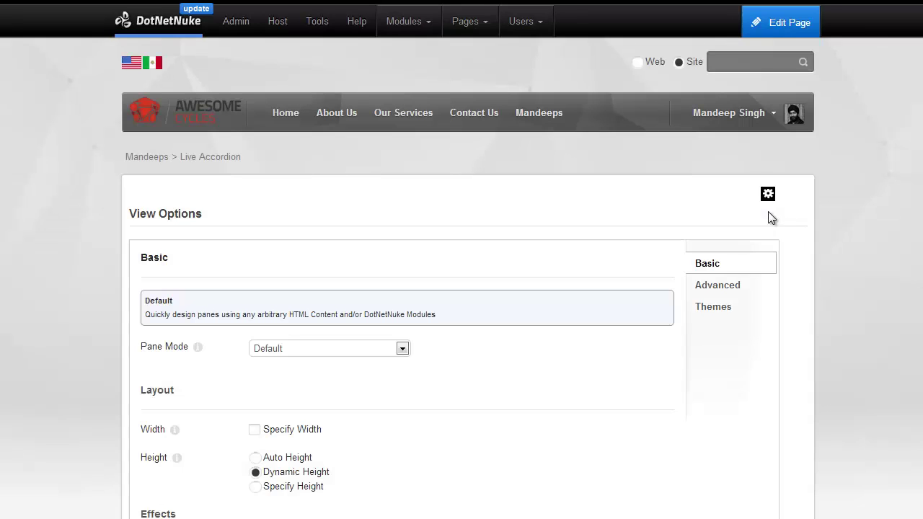
pyautogui.click(713, 308)
pyautogui.click(306, 303)
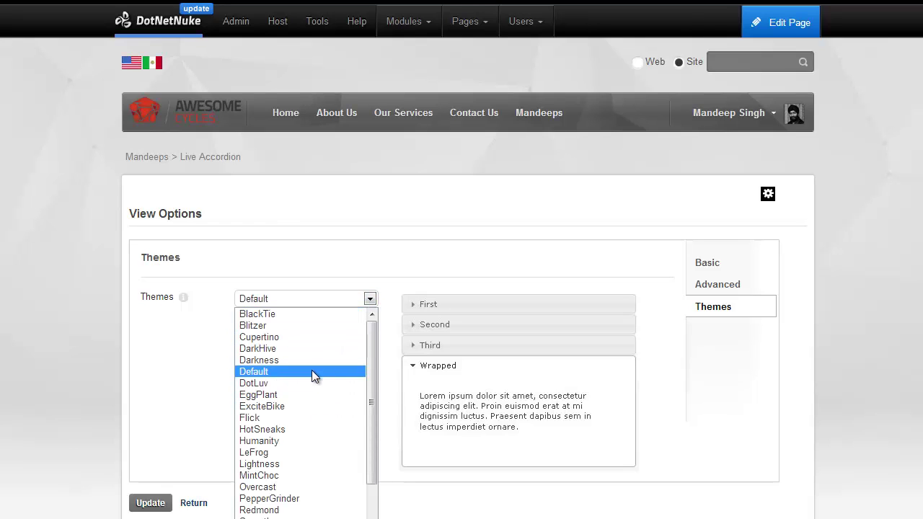
pyautogui.click(305, 408)
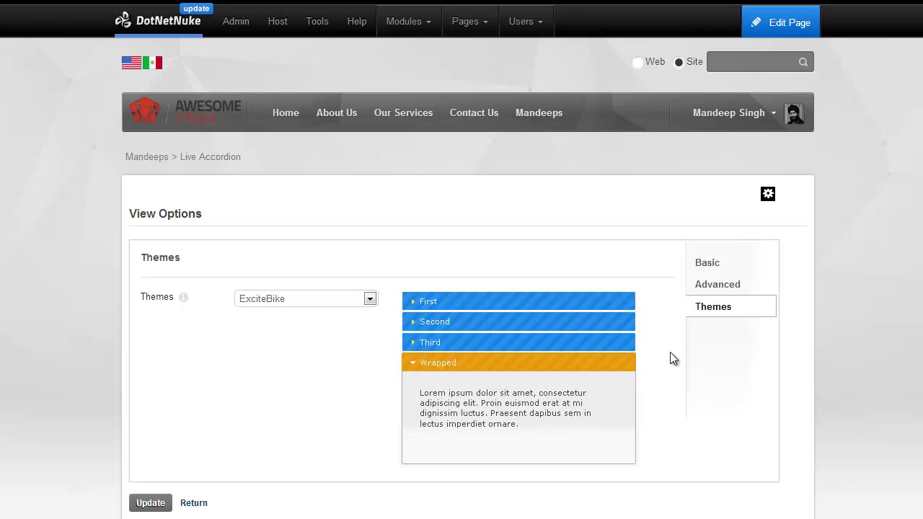
pyautogui.click(705, 264)
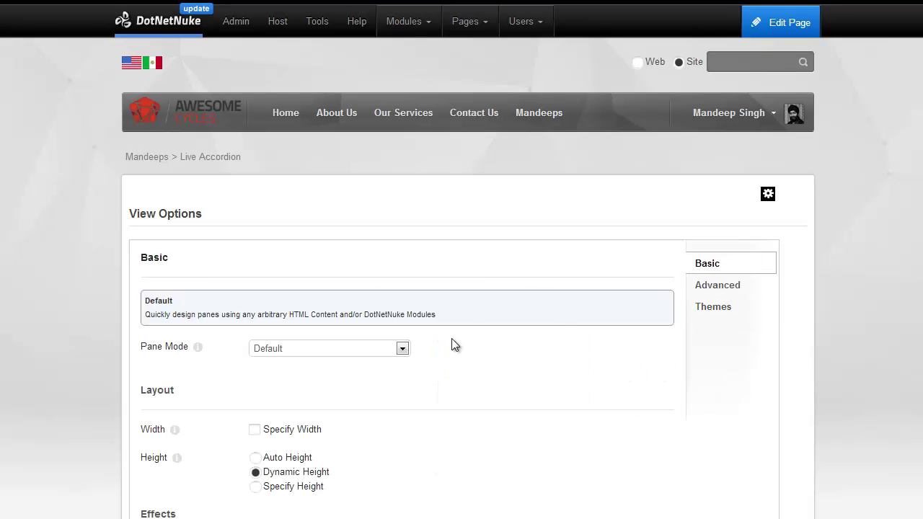
pyautogui.click(693, 309)
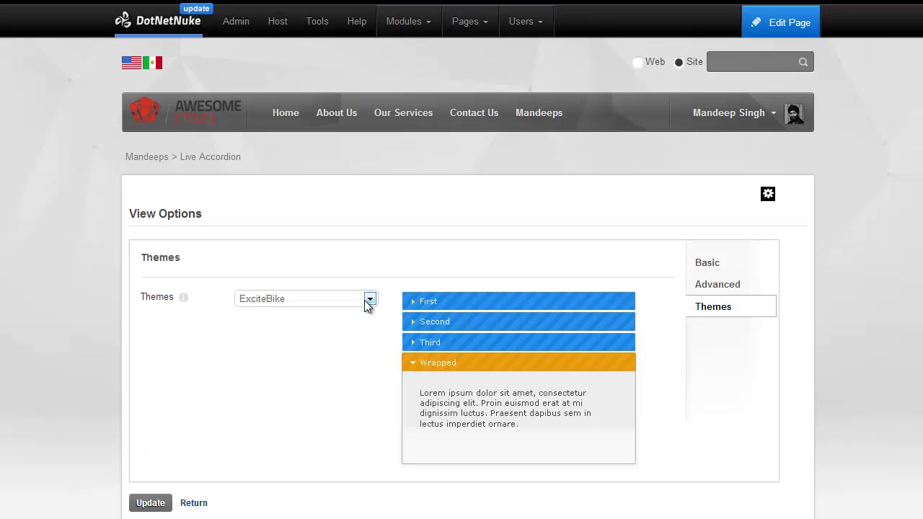
pyautogui.click(370, 300)
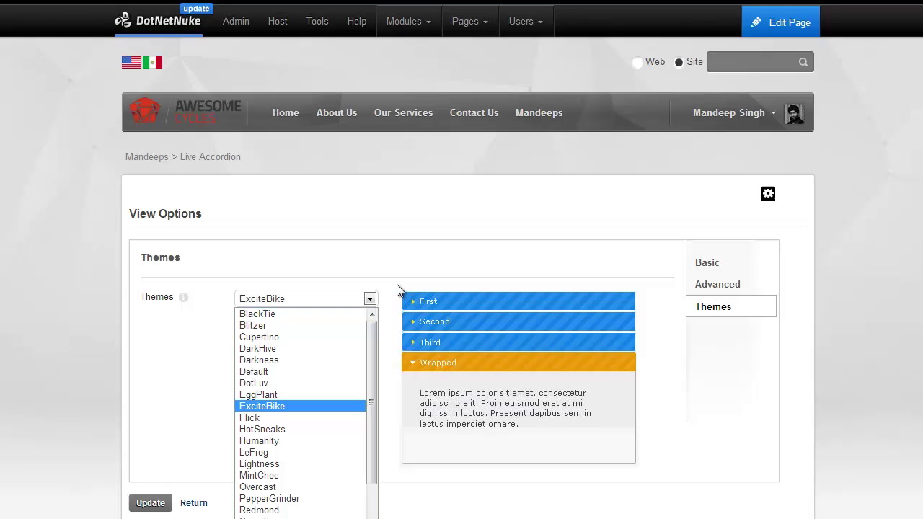
pyautogui.click(400, 288)
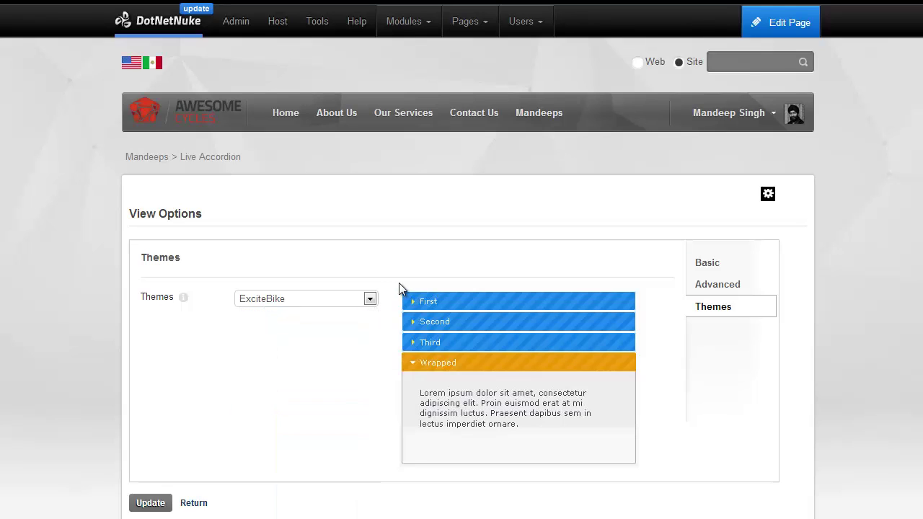
# Turn on Panes Persistence in the advanced settings and save the accordion options
pyautogui.click(696, 264)
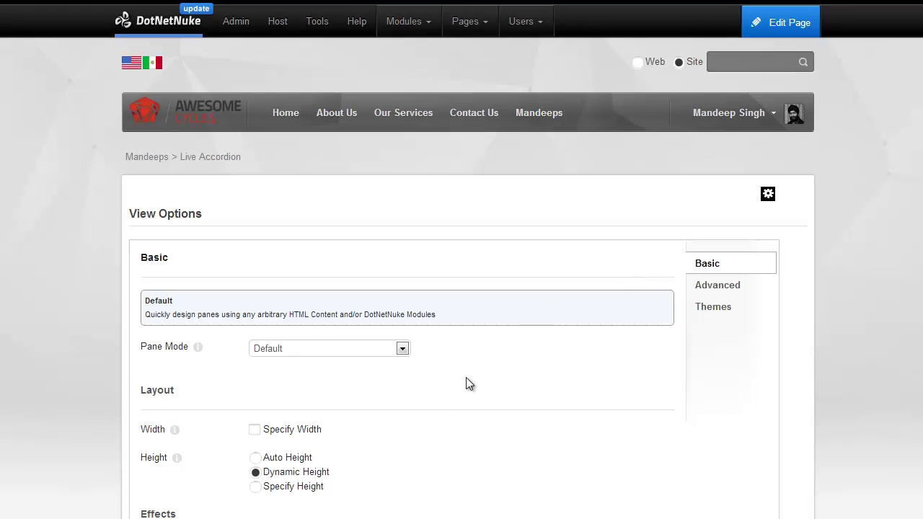
pyautogui.click(691, 292)
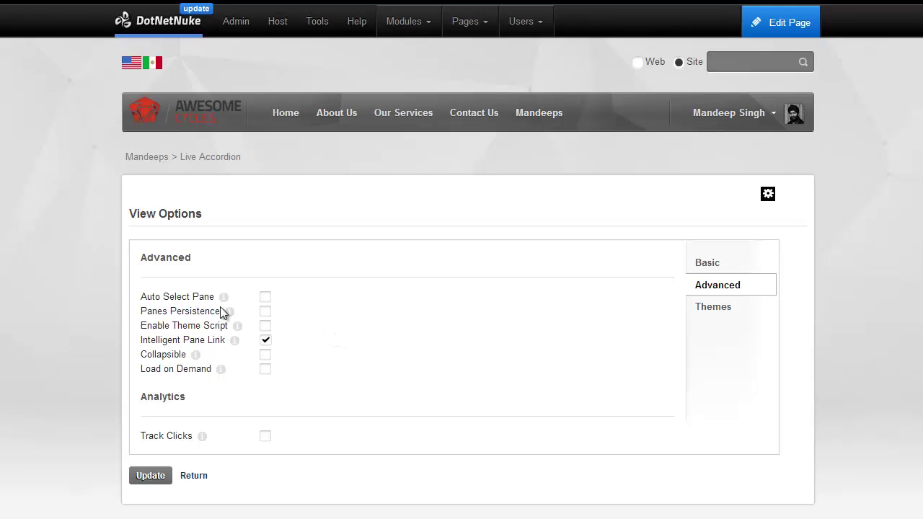
pyautogui.click(266, 311)
pyautogui.click(149, 478)
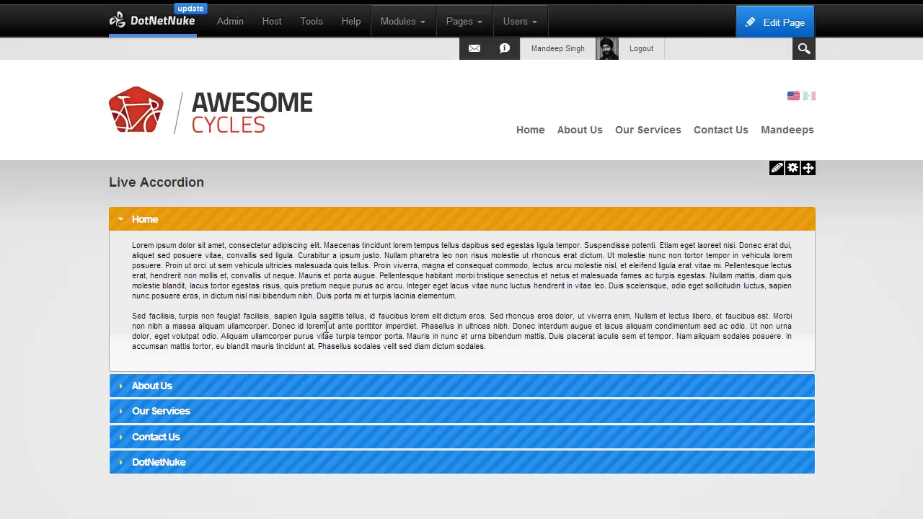
# Expand About Us, Contact Us, then Our Services, and reload the page to test persistence
pyautogui.click(178, 390)
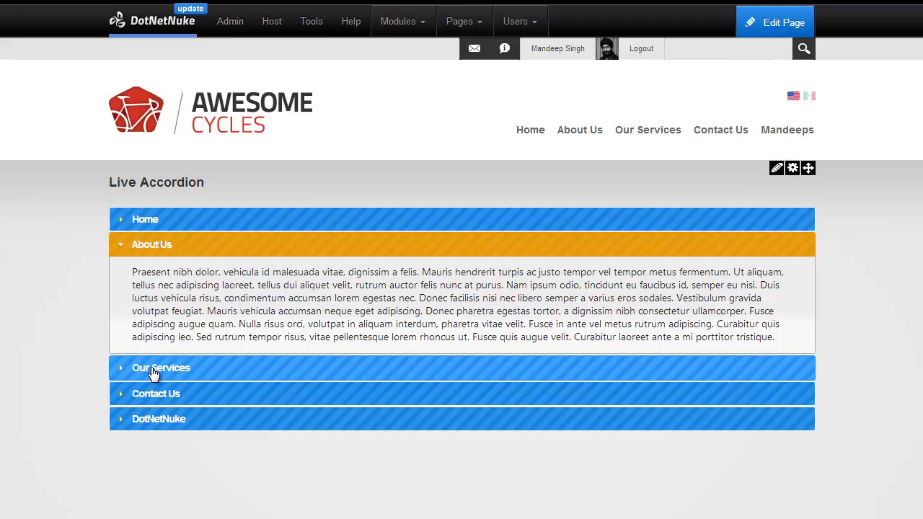
pyautogui.click(153, 372)
pyautogui.click(170, 416)
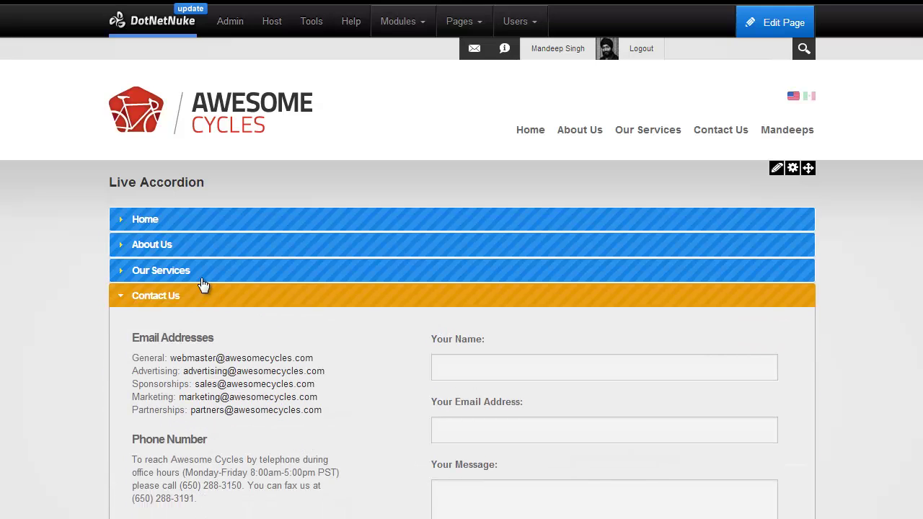
pyautogui.click(205, 286)
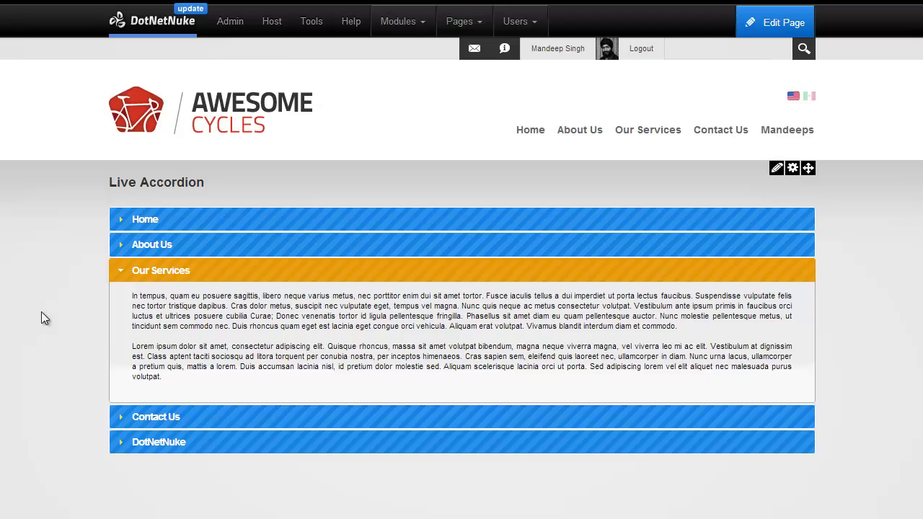
pyautogui.rightClick(2, 300)
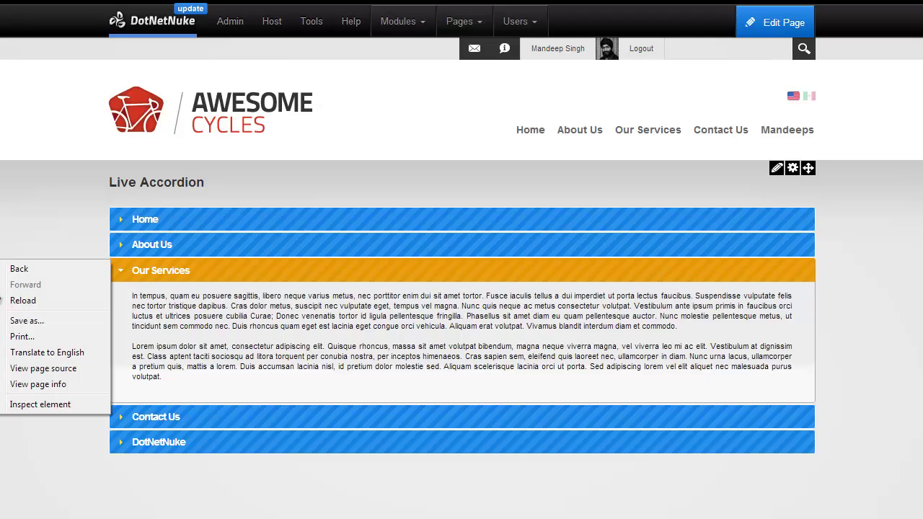
pyautogui.click(11, 302)
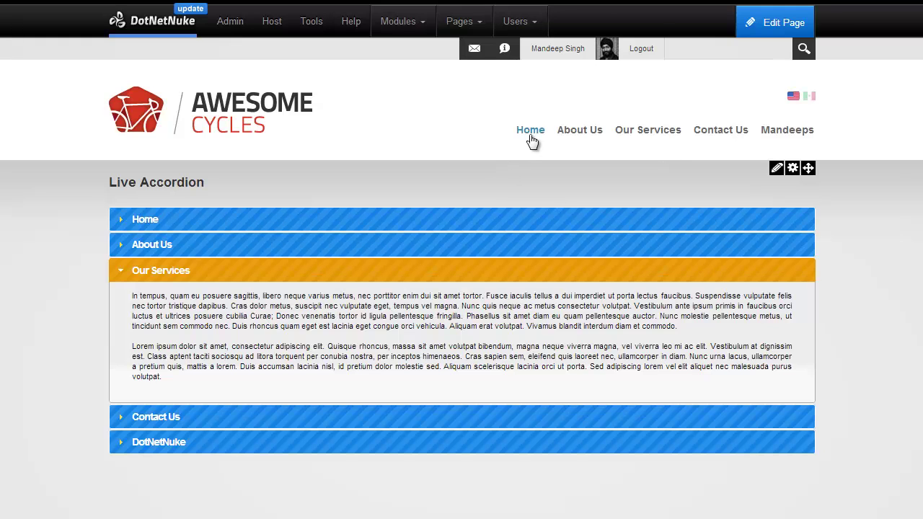
pyautogui.click(531, 140)
pyautogui.moveTo(777, 130)
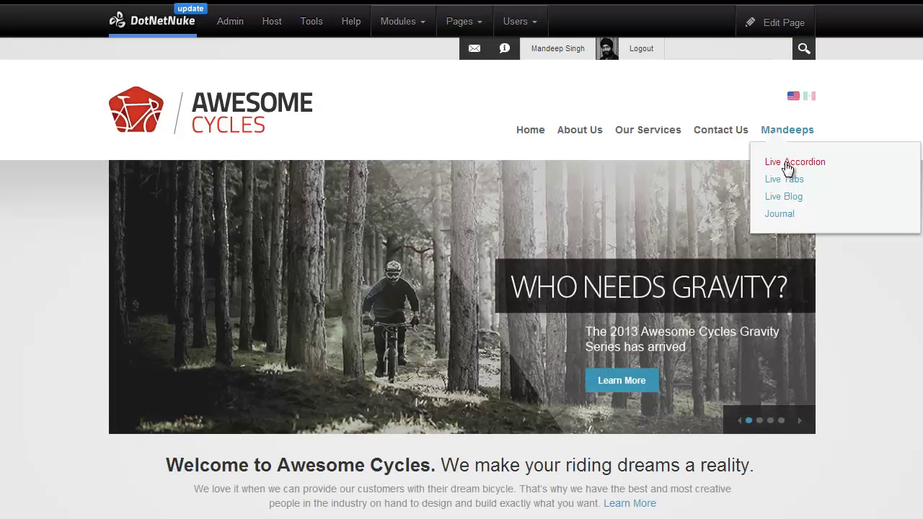
pyautogui.click(788, 165)
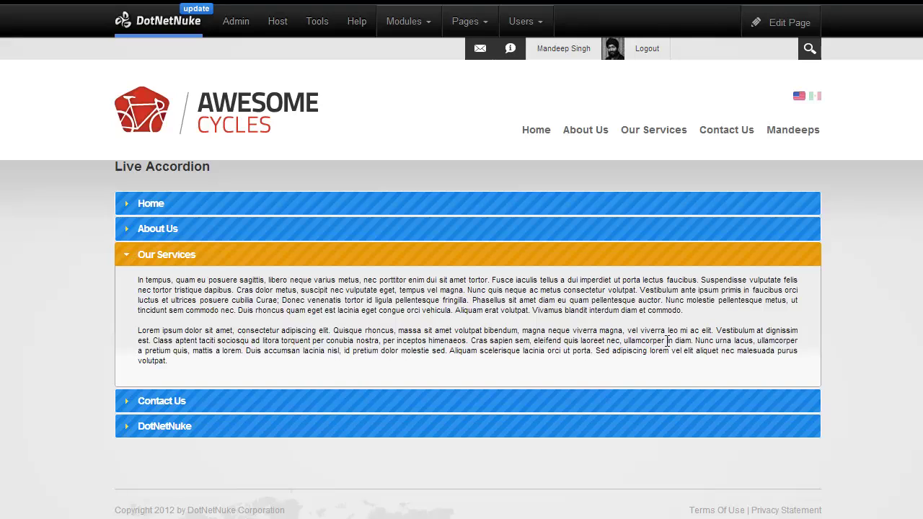